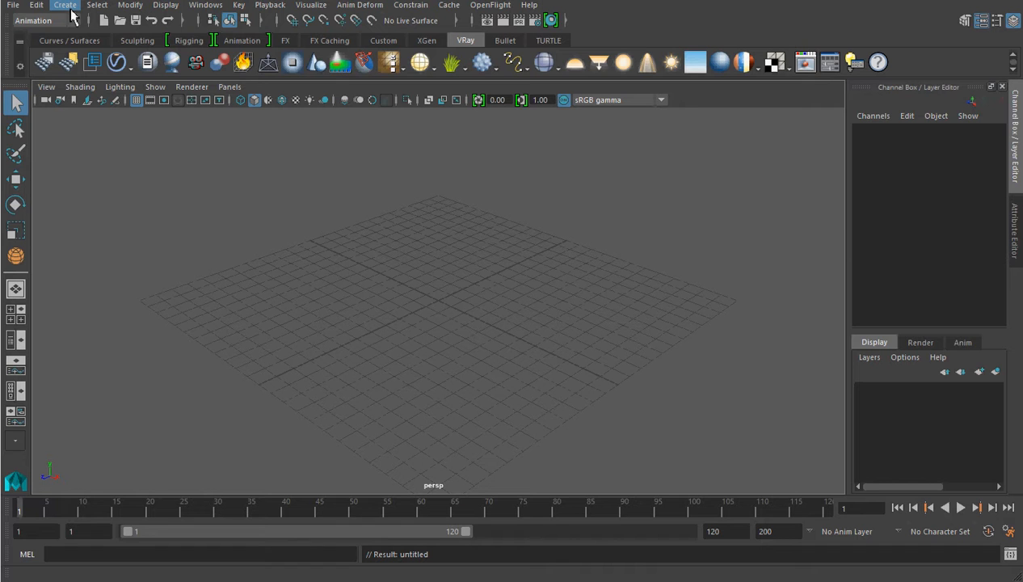
# Create a polygon sphere with a radius of about 3 units near the centre of the grid.
pyautogui.click(70, 9)
pyautogui.moveTo(82, 52)
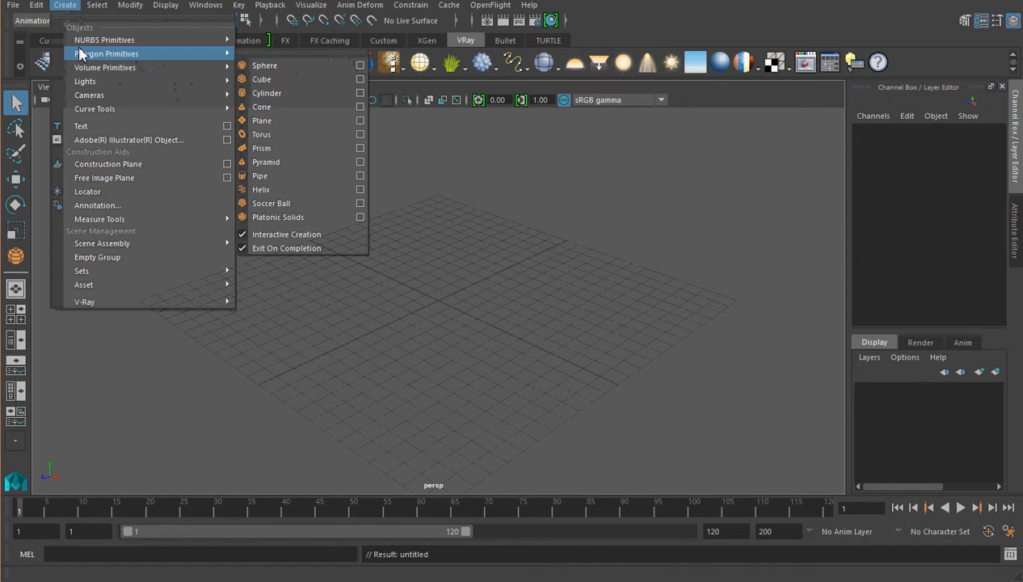
pyautogui.click(287, 67)
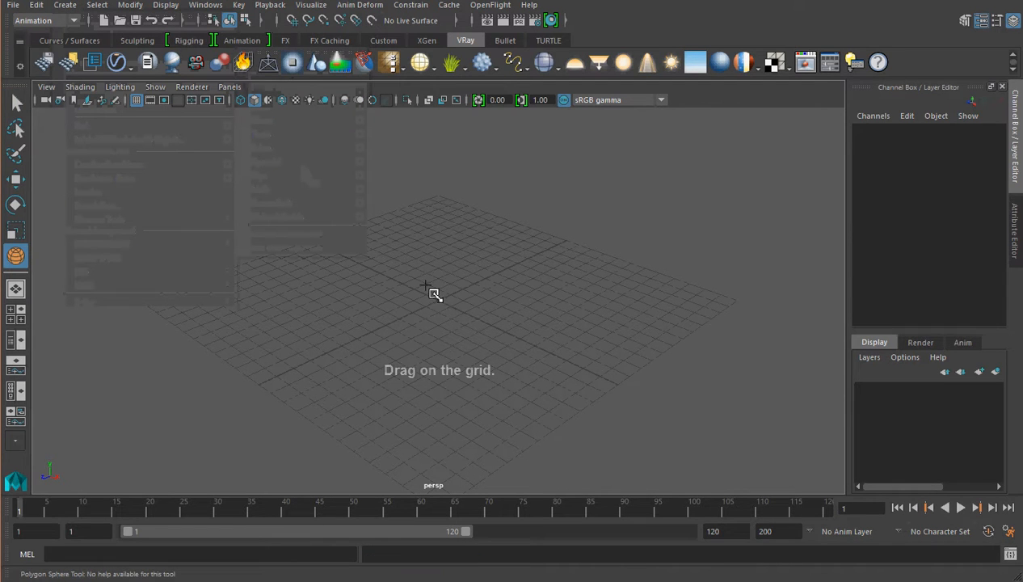
pyautogui.moveTo(425, 284); pyautogui.dragTo(444, 321)
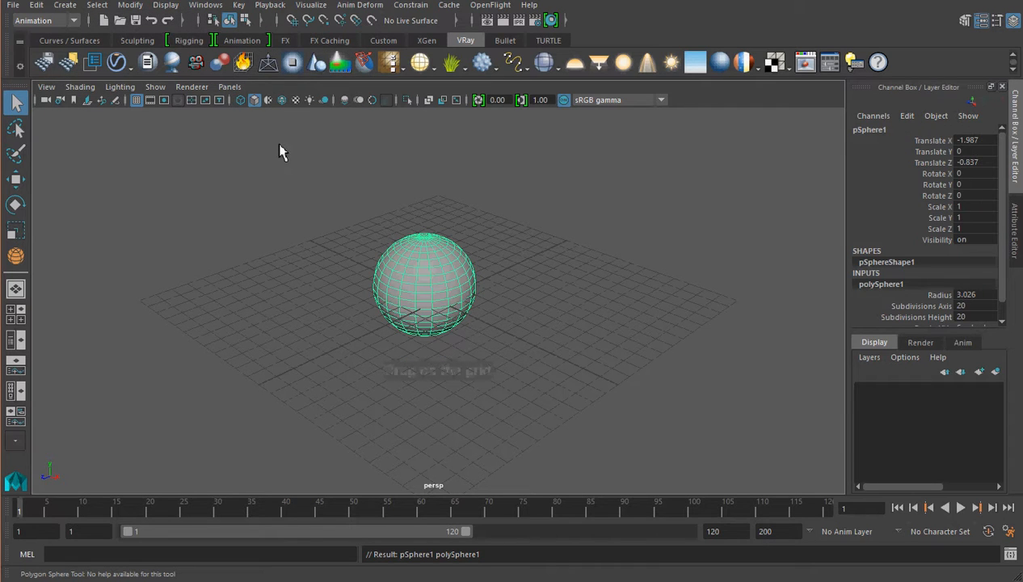
# Change the view layout to two stacked panes and show the orthographic side view in the upper pane.
pyautogui.click(235, 87)
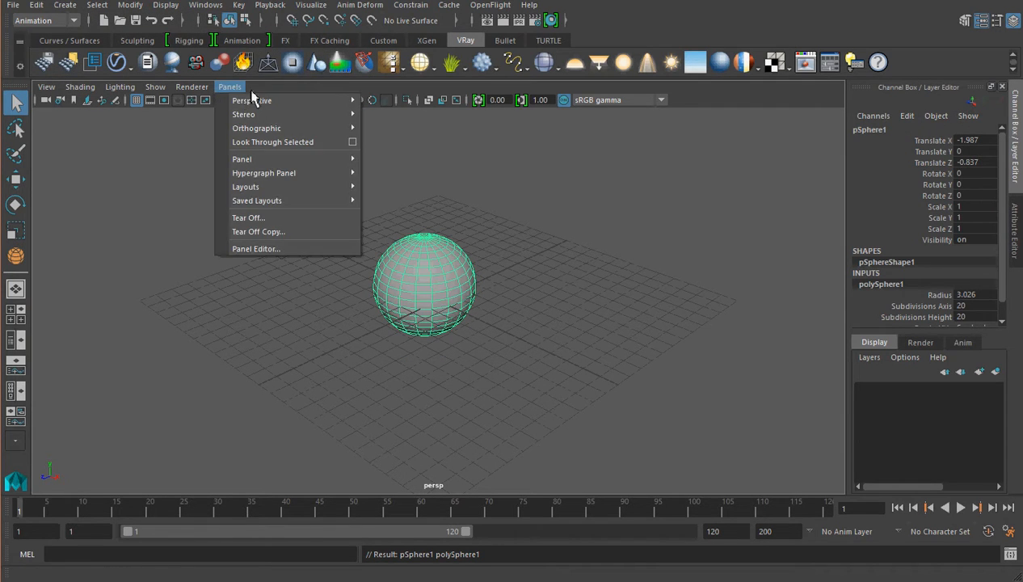
pyautogui.moveTo(346, 189)
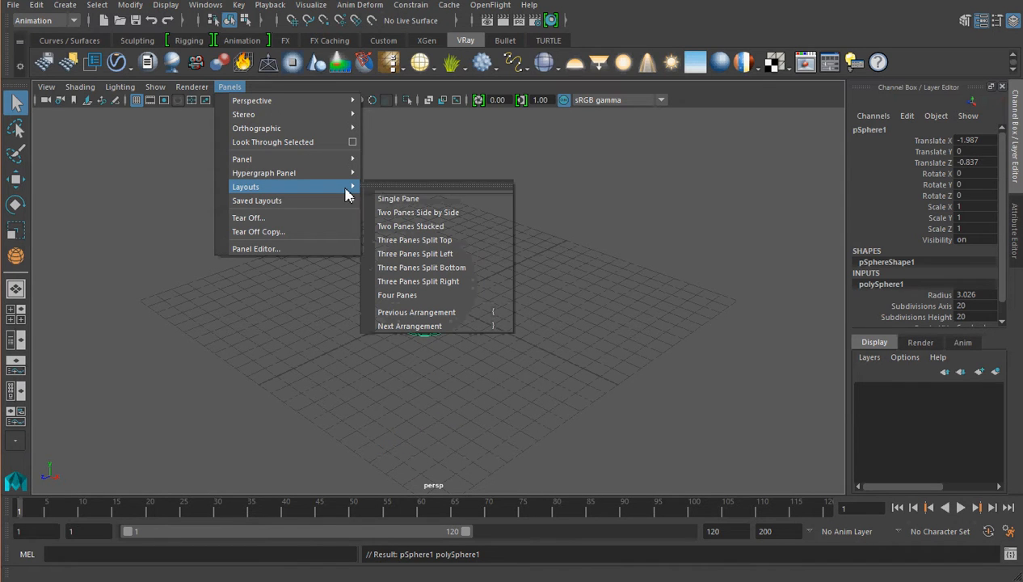
pyautogui.click(421, 226)
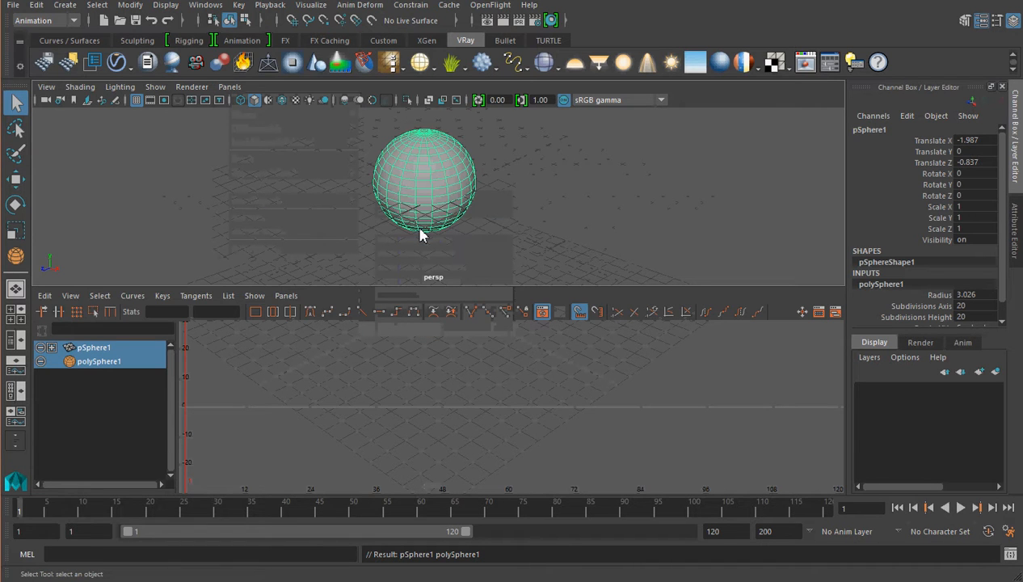
pyautogui.click(228, 86)
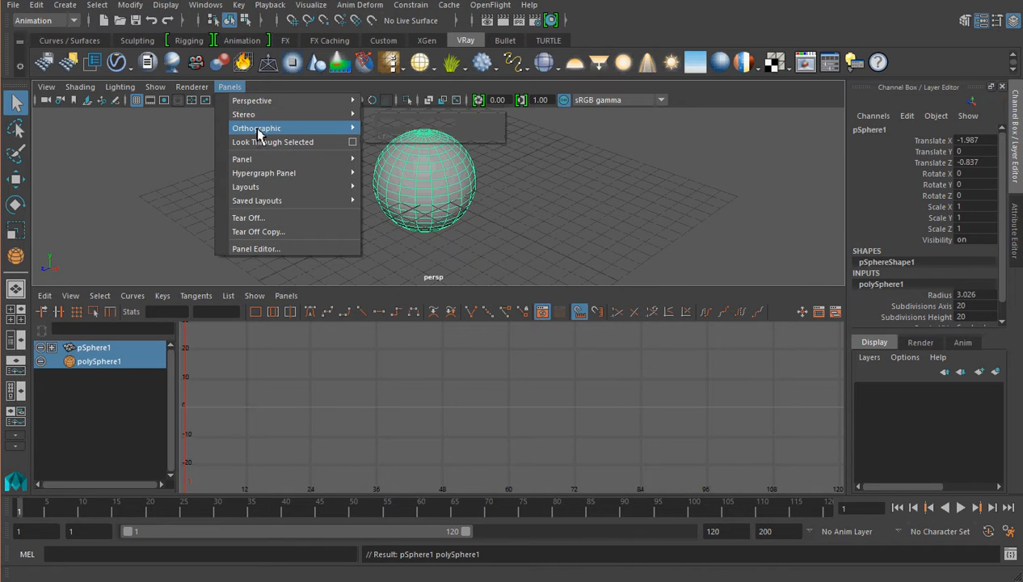
pyautogui.moveTo(259, 131)
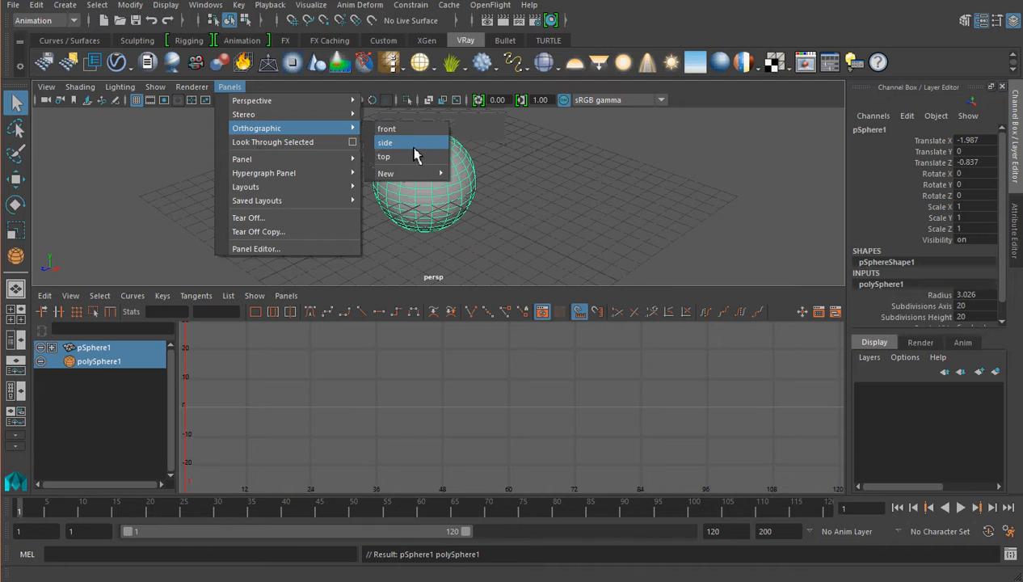
pyautogui.click(414, 154)
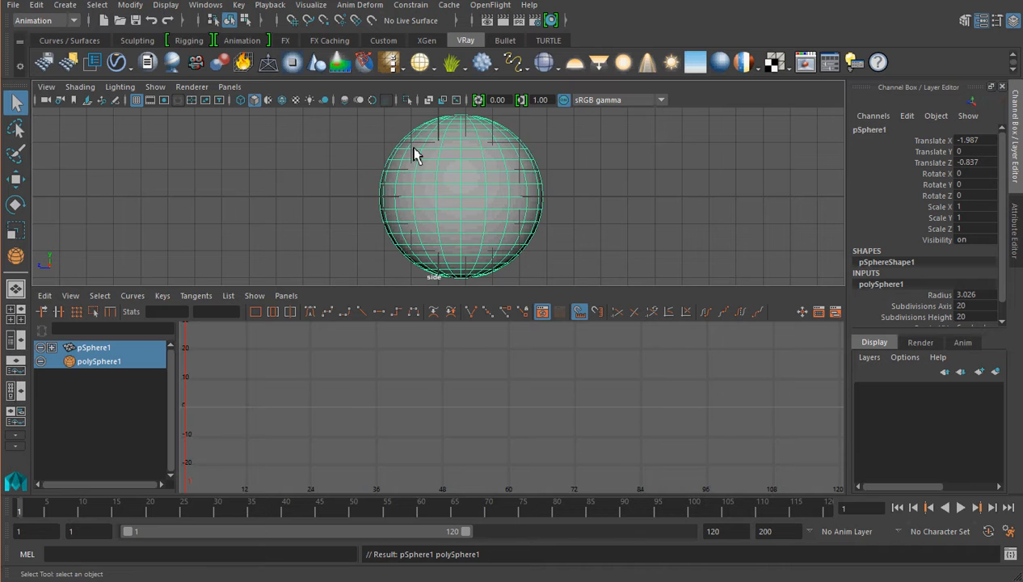
# Move the sphere in the side view to about 3.16 in Translate Y and -0.03 in Translate Z.
pyautogui.scroll(-1, 354, 193)
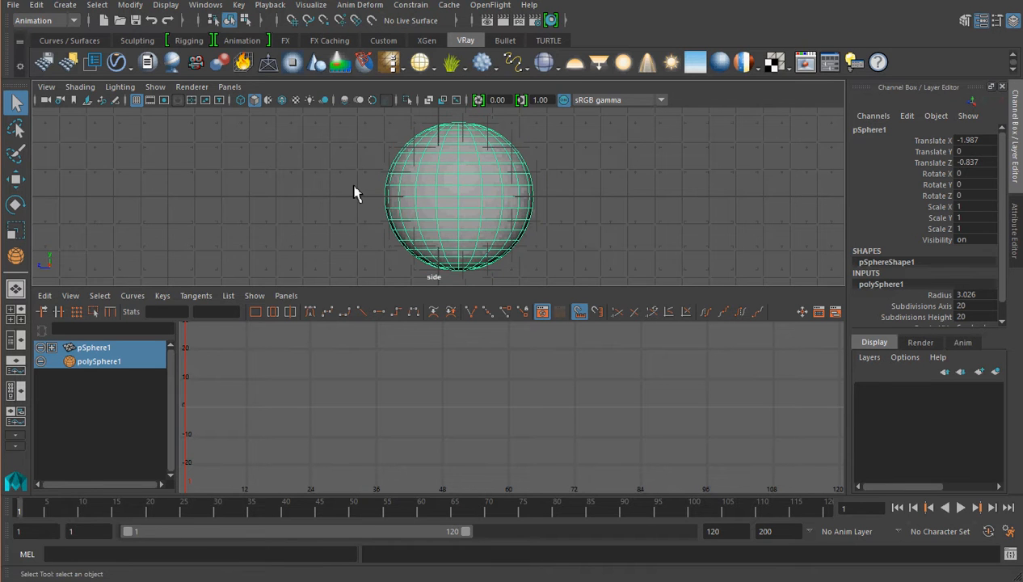
pyautogui.scroll(-5, 354, 193)
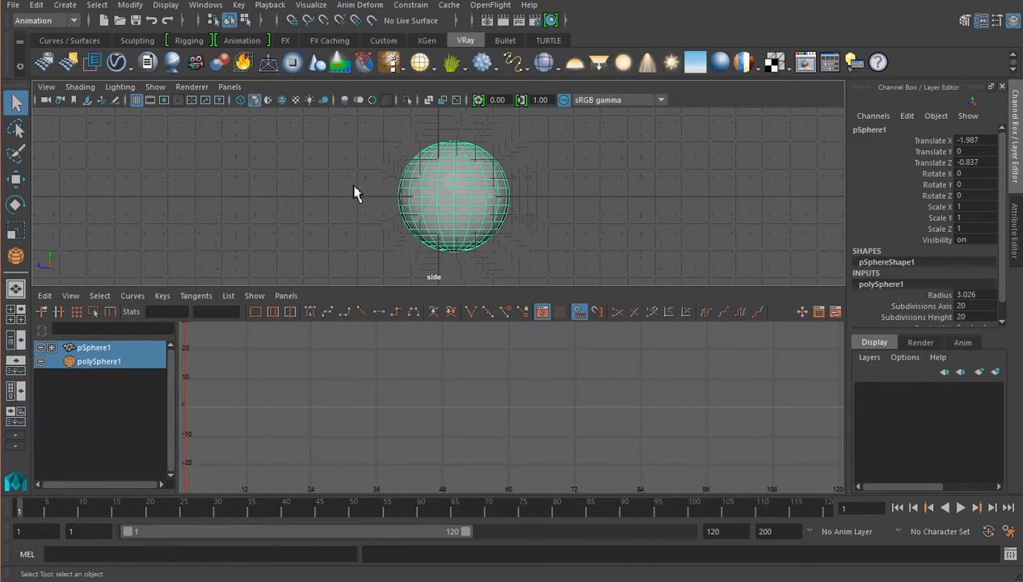
pyautogui.scroll(-3, 354, 192)
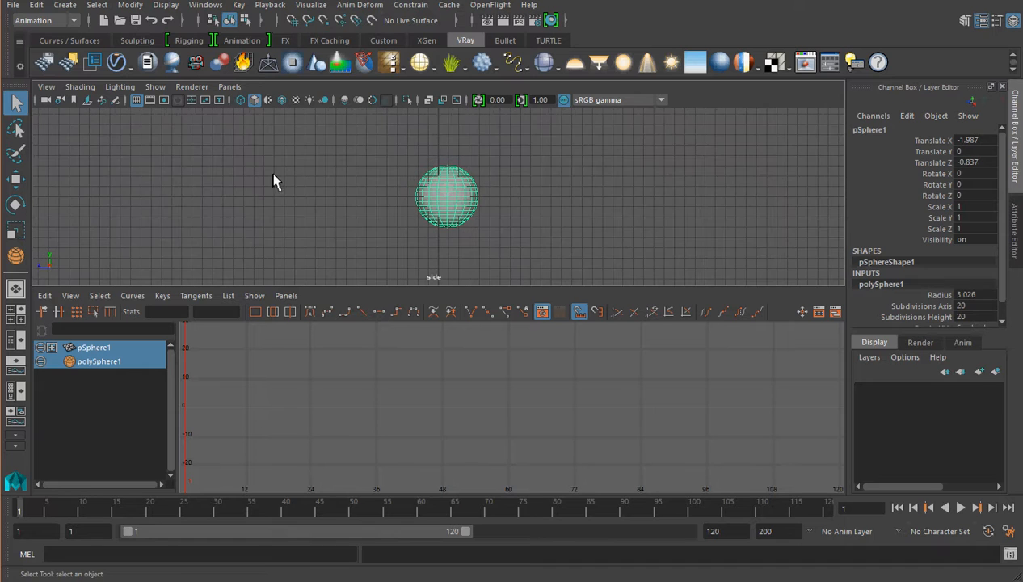
pyautogui.click(22, 177)
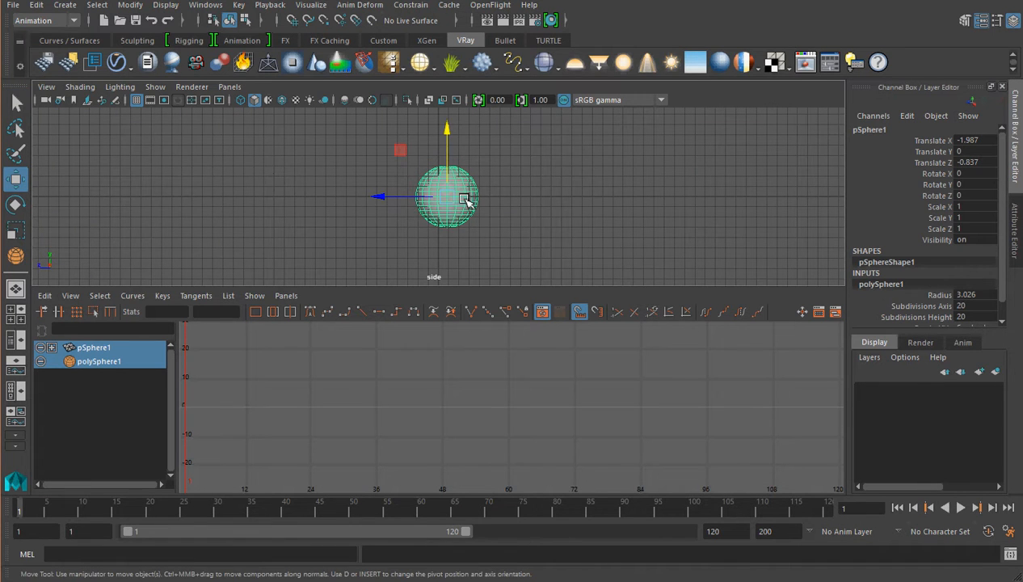
pyautogui.moveTo(450, 201); pyautogui.dragTo(439, 172)
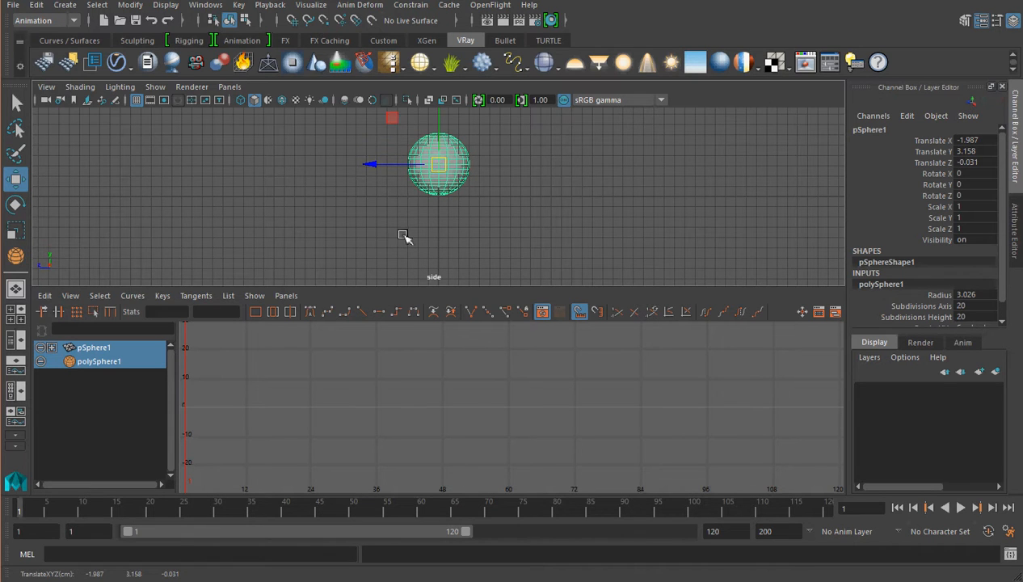
# Show the Graph Editor in the lower pane.
pyautogui.click(287, 296)
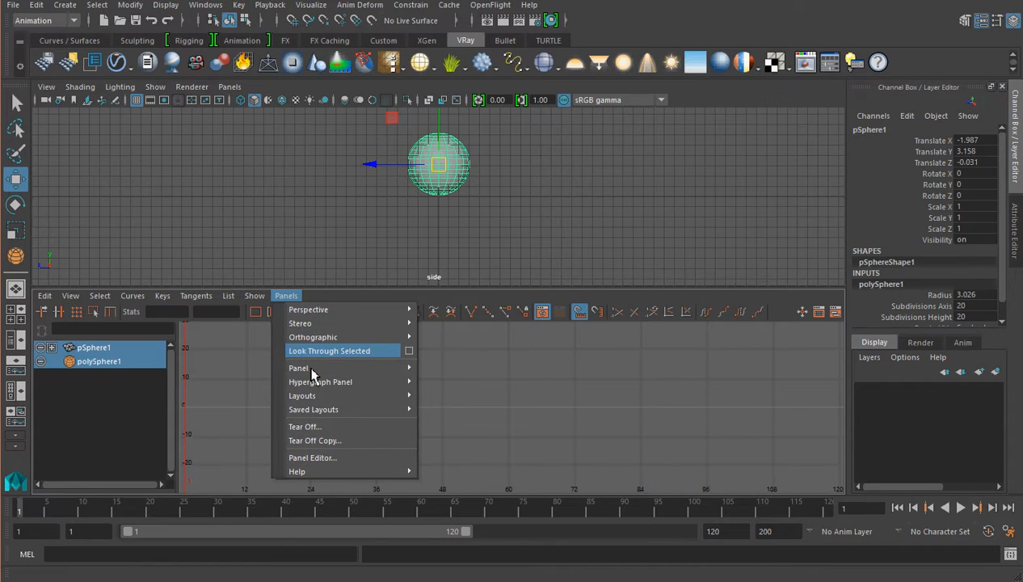
pyautogui.moveTo(312, 372)
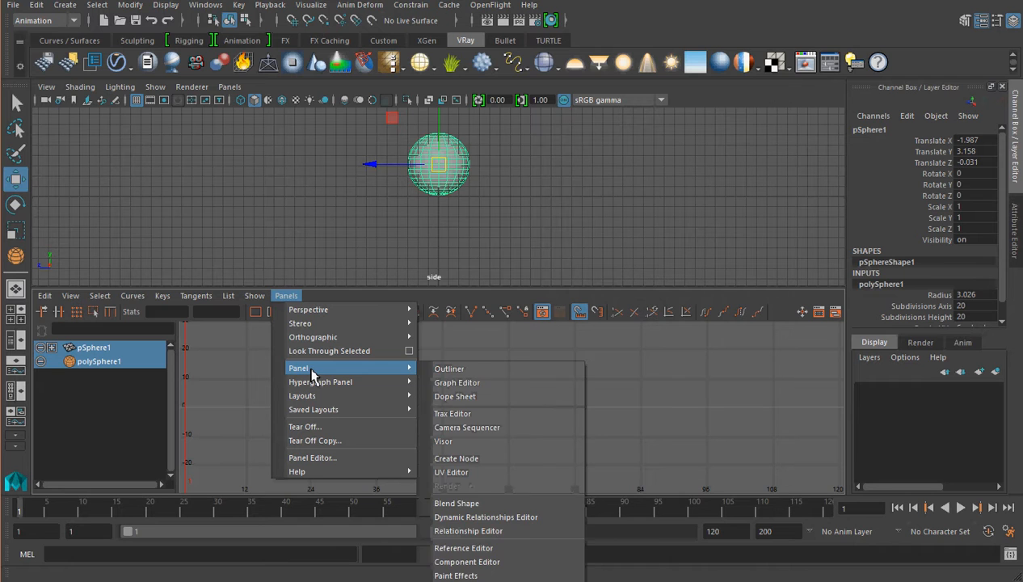
pyautogui.click(478, 384)
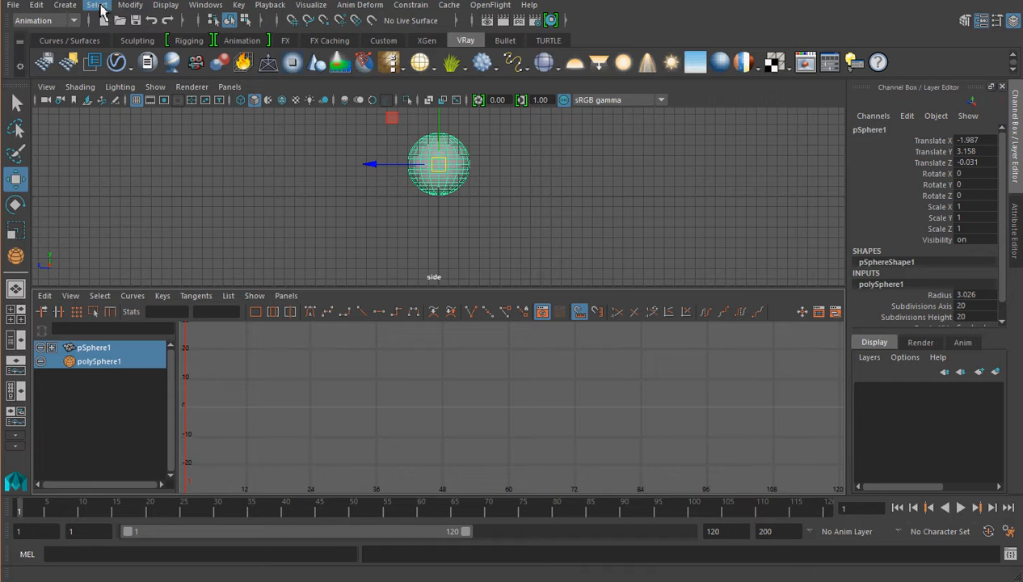
# Freeze the sphere's transformations.
pyautogui.click(130, 5)
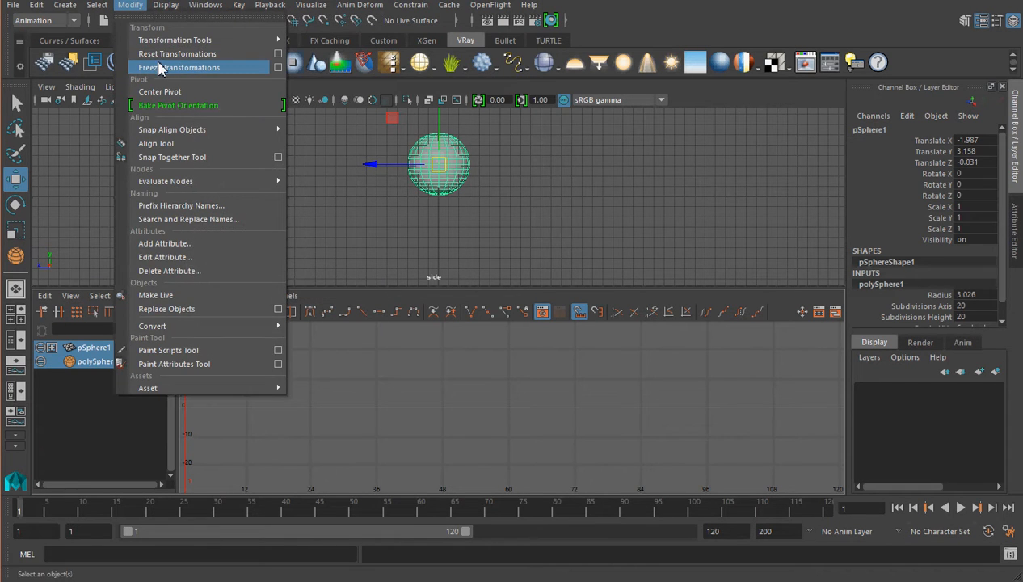
pyautogui.click(160, 67)
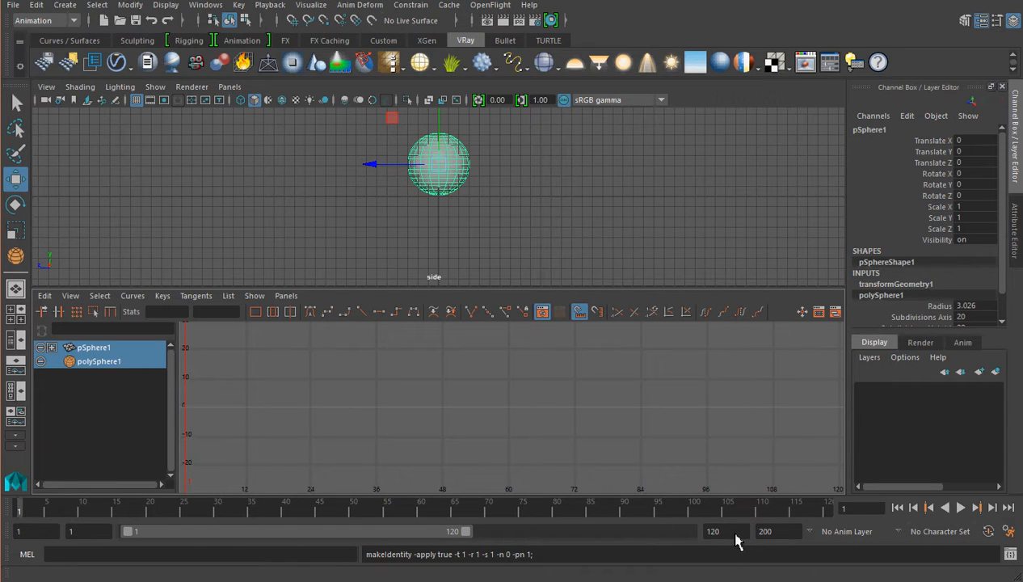
# Set both the playback end frame and the animation end frame to 24.
pyautogui.doubleClick(705, 531)
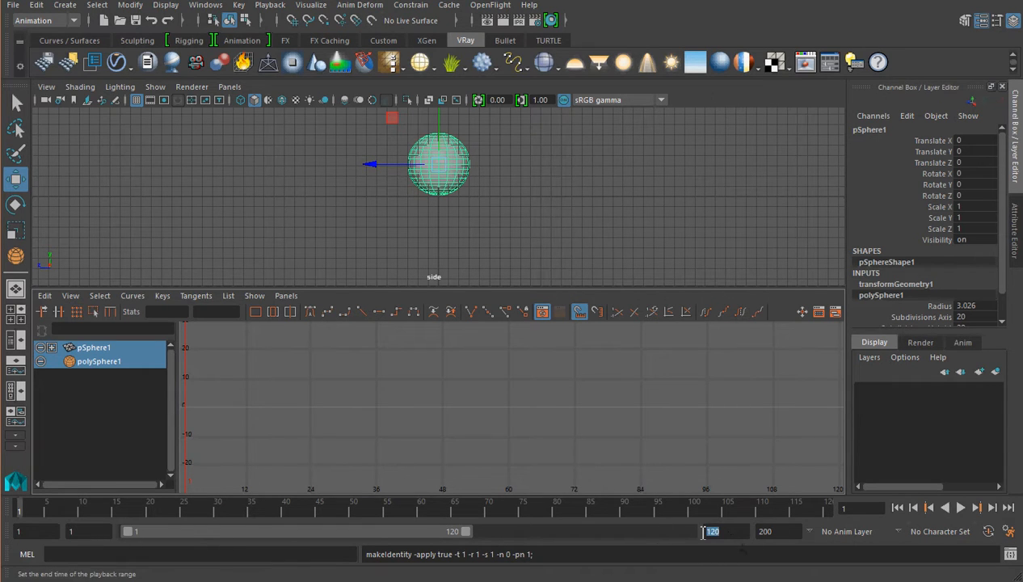
pyautogui.write('24')
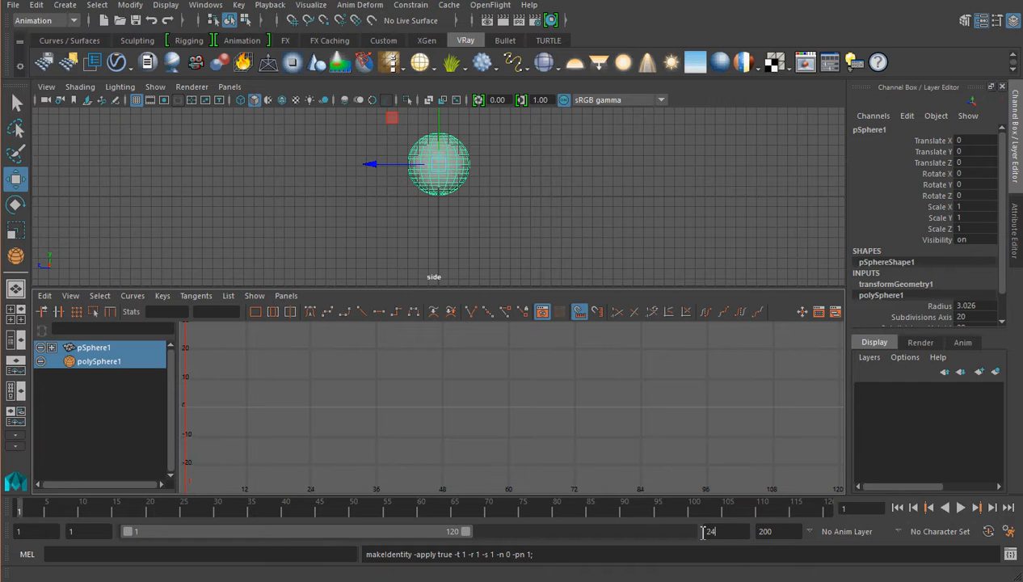
pyautogui.press('Return')
pyautogui.moveTo(795, 535); pyautogui.dragTo(755, 536)
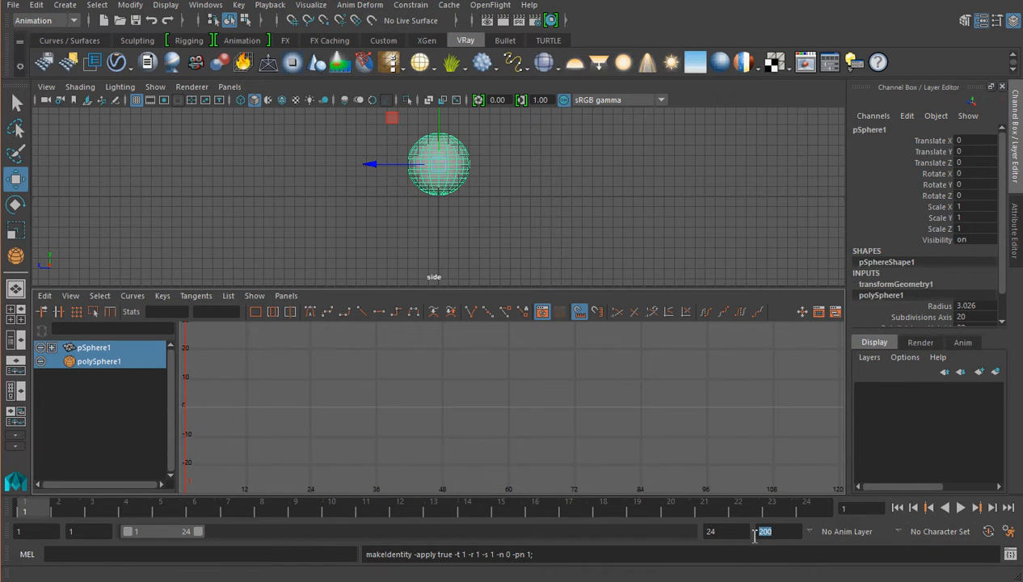
pyautogui.write('24')
pyautogui.press('Return')
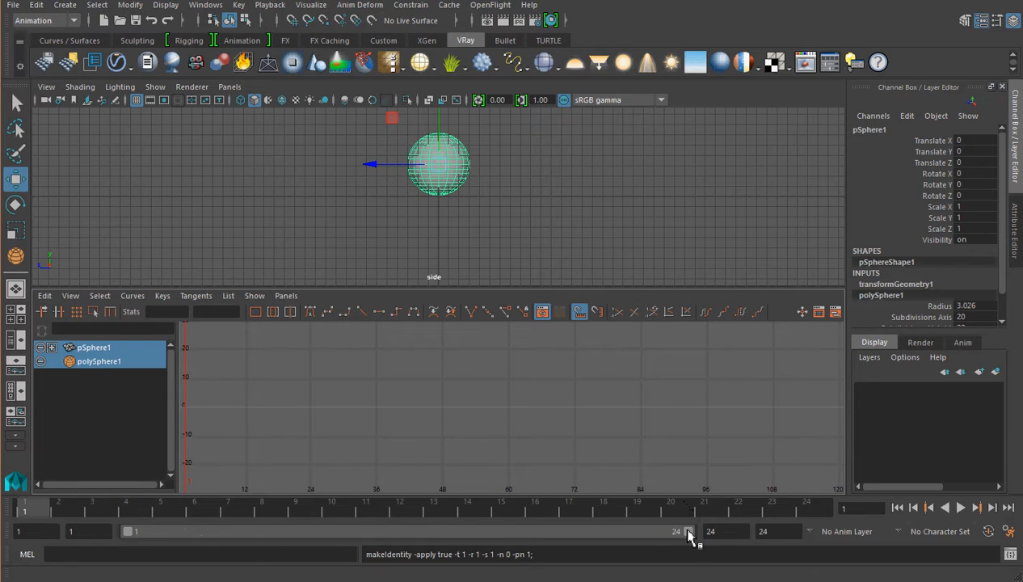
pyautogui.moveTo(687, 532); pyautogui.dragTo(727, 537)
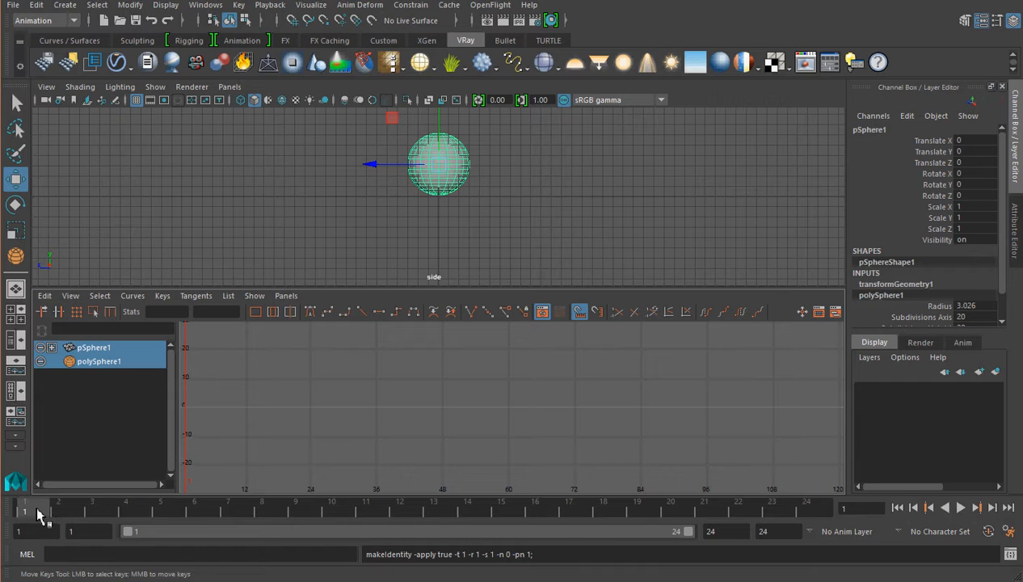
# Set a keyframe at frame 1 on all of the sphere's channels from Translate X to Visibility.
pyautogui.click(438, 165)
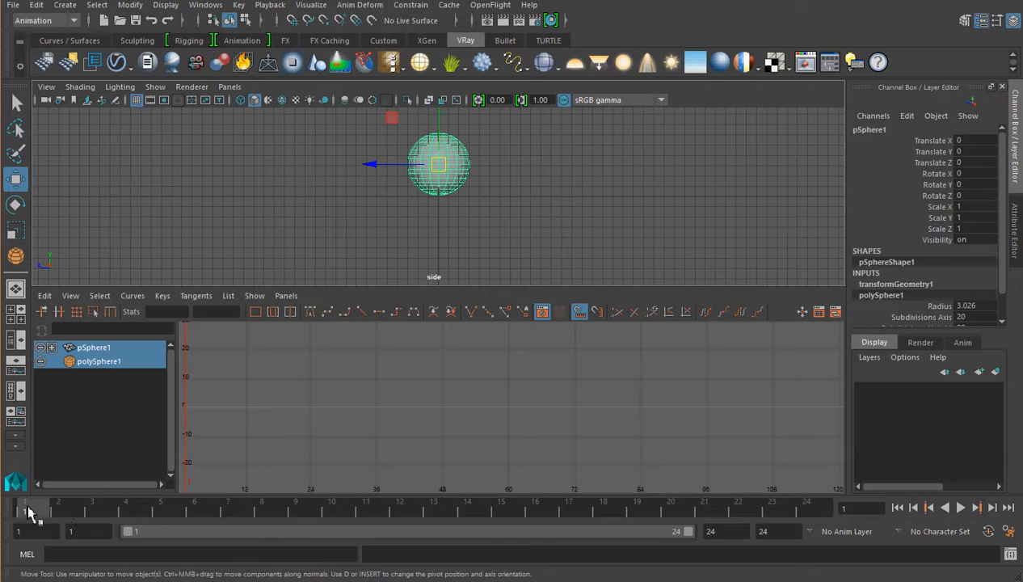
pyautogui.click(930, 141)
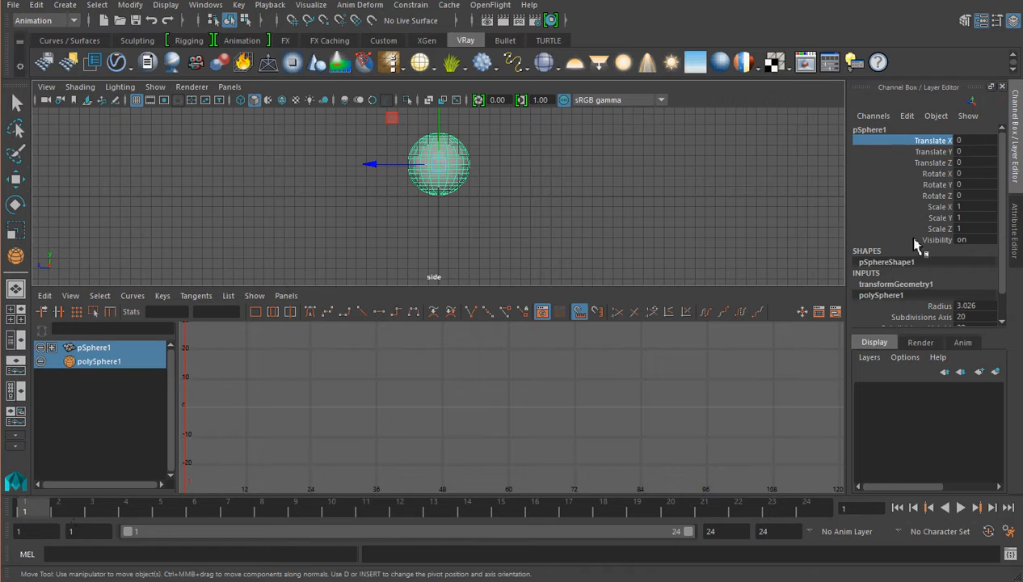
pyautogui.keyDown('shift'); pyautogui.click(913, 240); pyautogui.keyUp('shift')
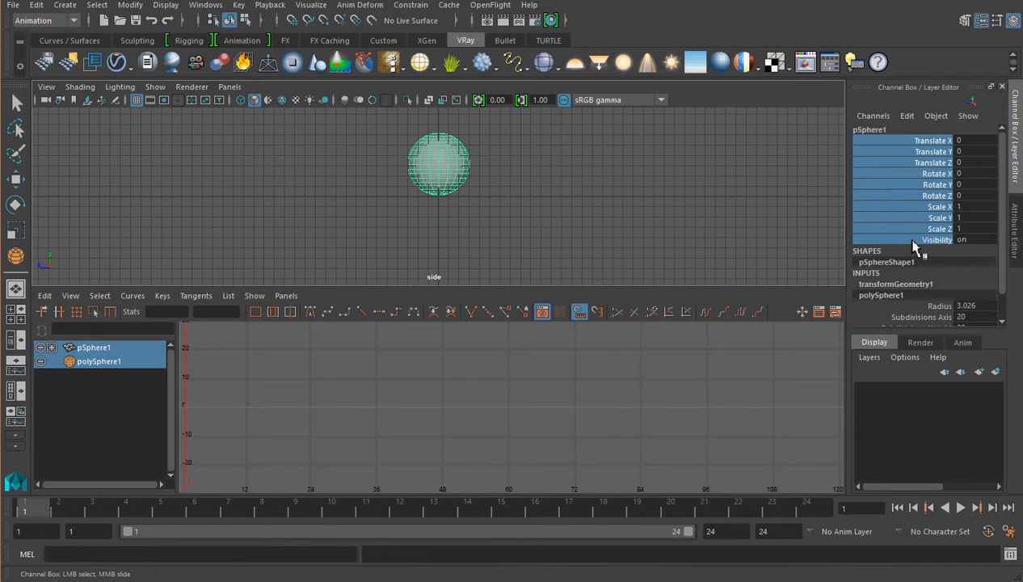
pyautogui.rightClick(913, 240)
pyautogui.click(918, 264)
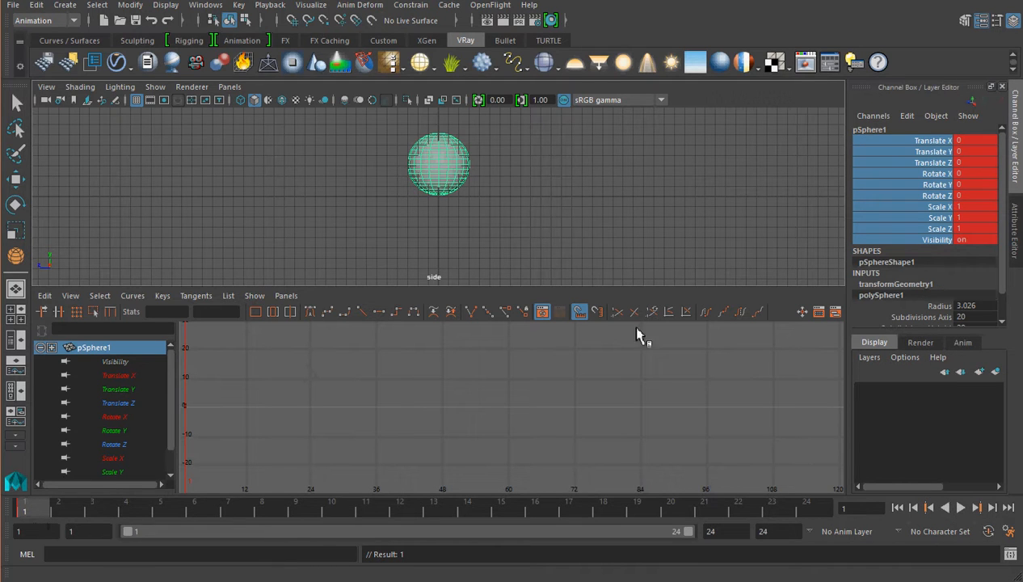
pyautogui.rightClick(865, 172)
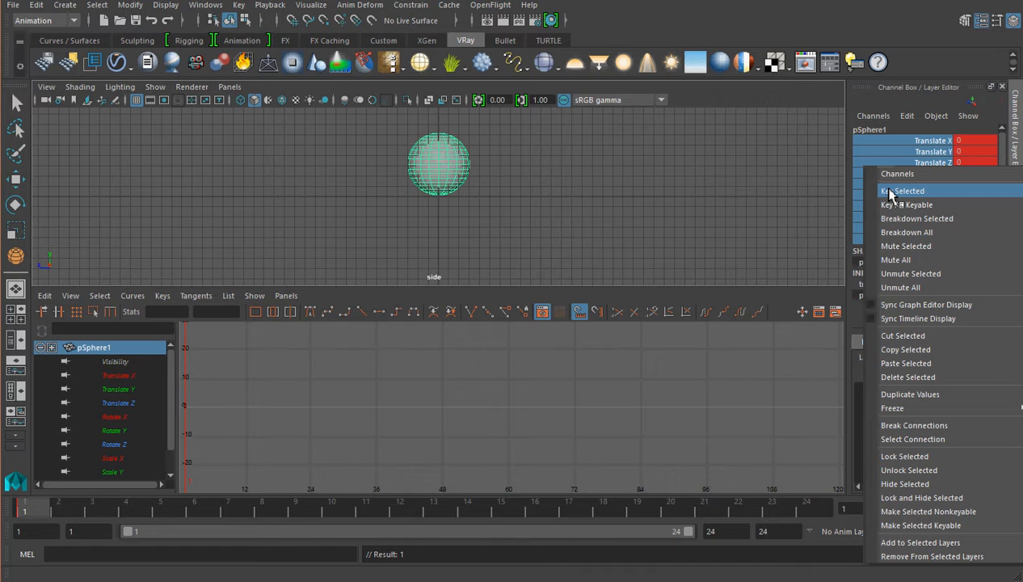
pyautogui.click(889, 191)
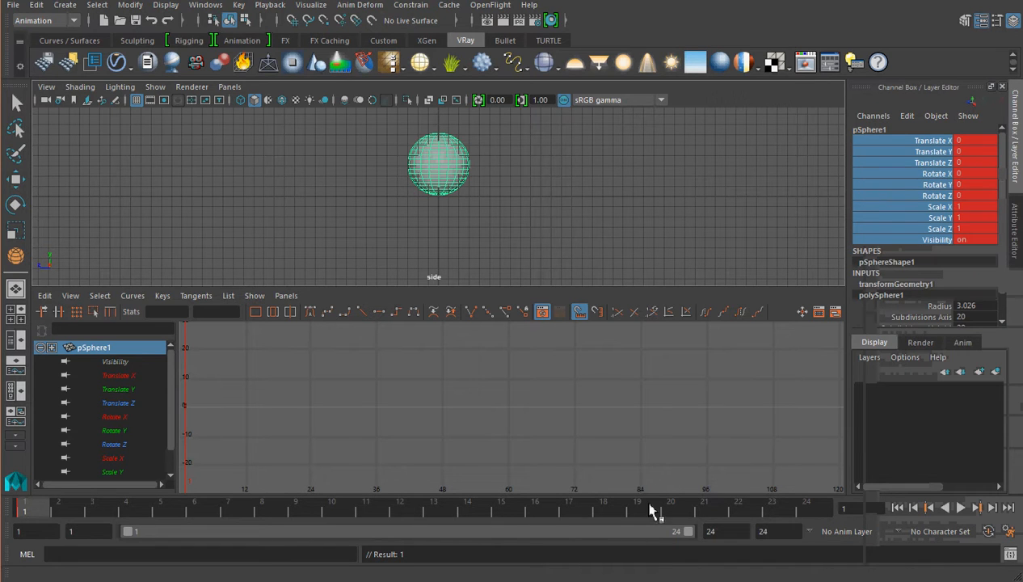
# Set a keyframe at frame 24 on the sphere's translate, rotate, scale and visibility channels.
pyautogui.click(816, 509)
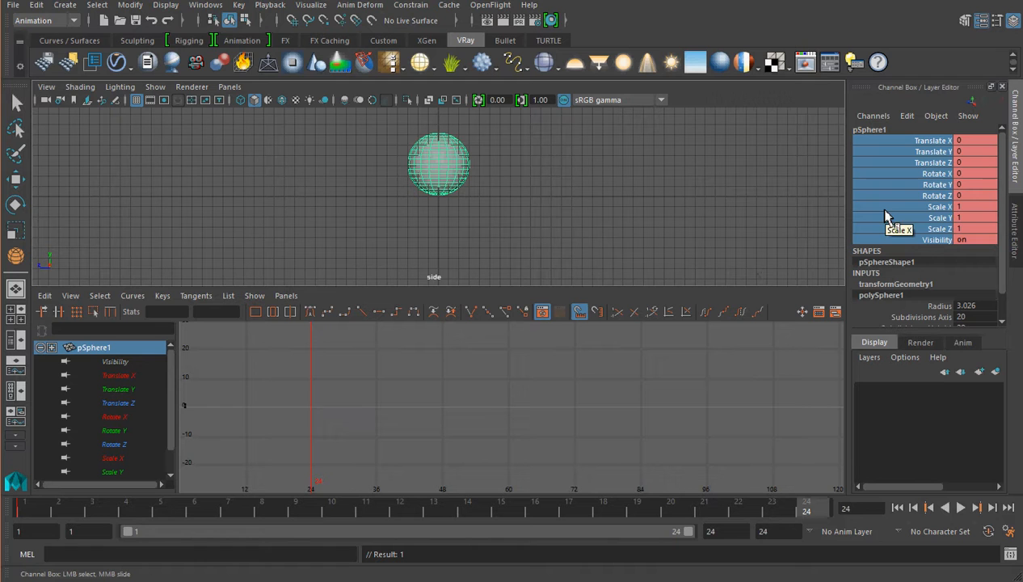
pyautogui.rightClick(887, 215)
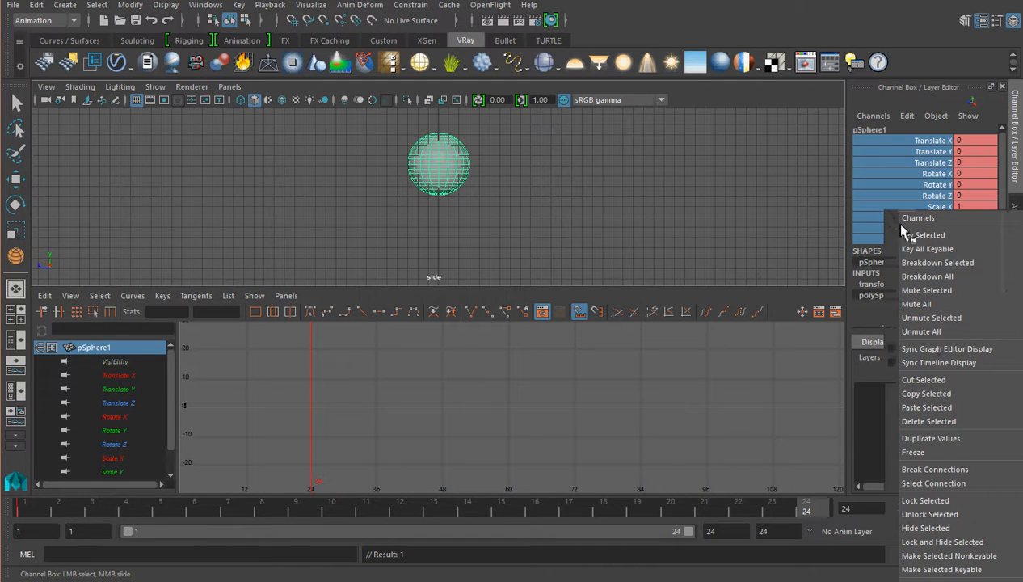
pyautogui.click(909, 235)
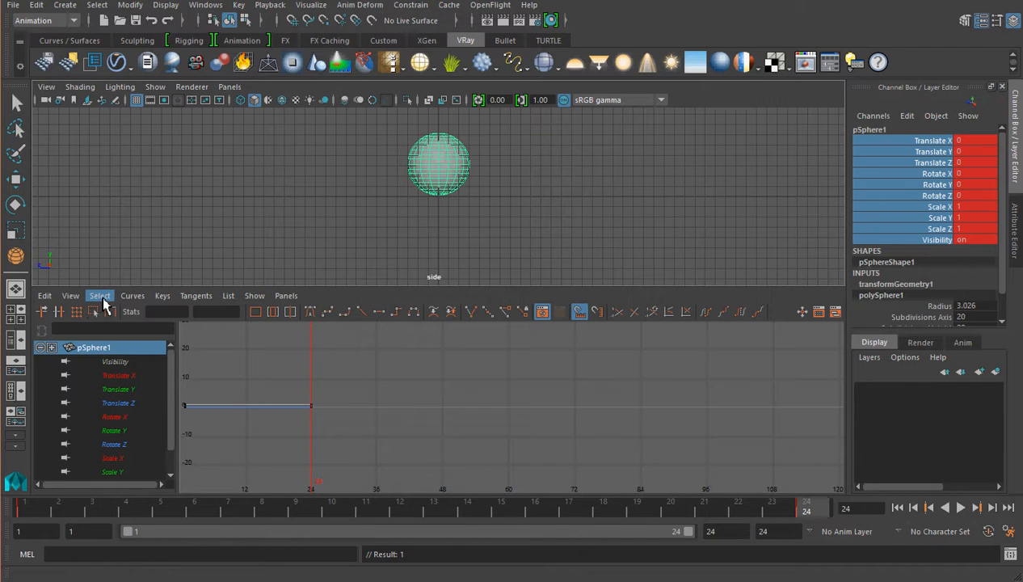
# Frame all of the sphere's animation curves in the Graph Editor.
pyautogui.click(71, 296)
pyautogui.moveTo(93, 366)
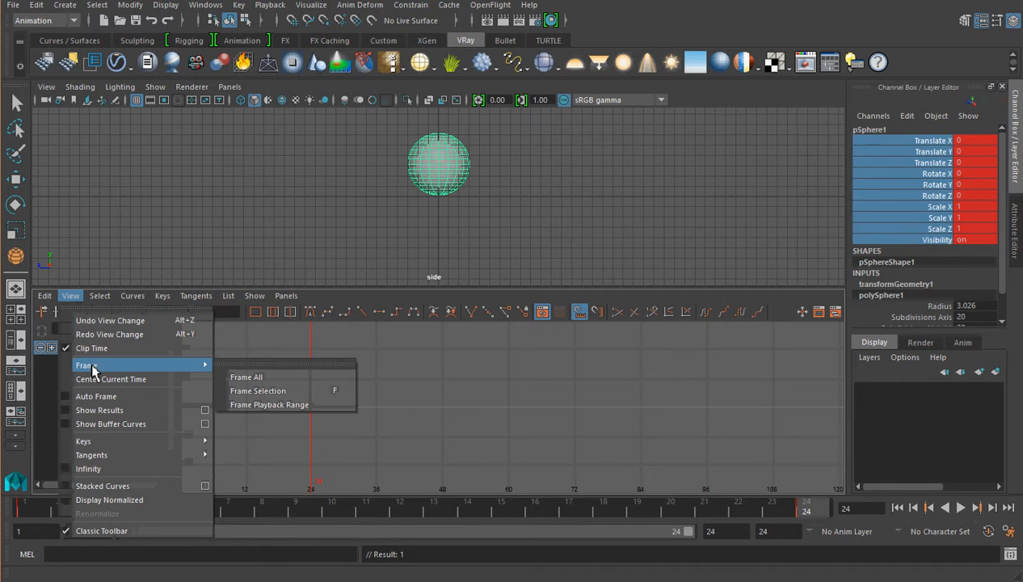
pyautogui.click(238, 380)
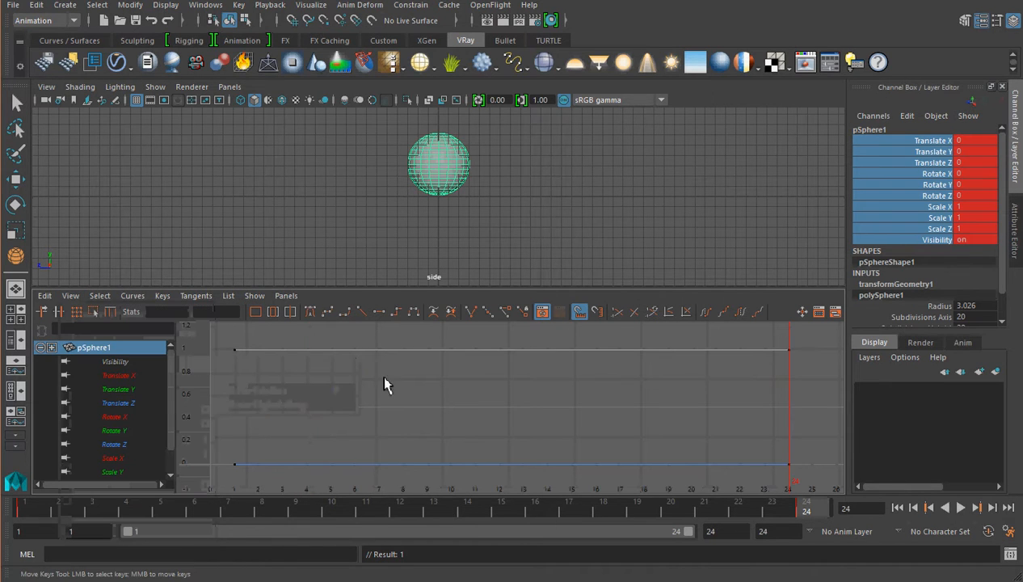
# Go to frame 12, move the sphere upward in the side view and set its Translate Y to 11.
pyautogui.click(397, 517)
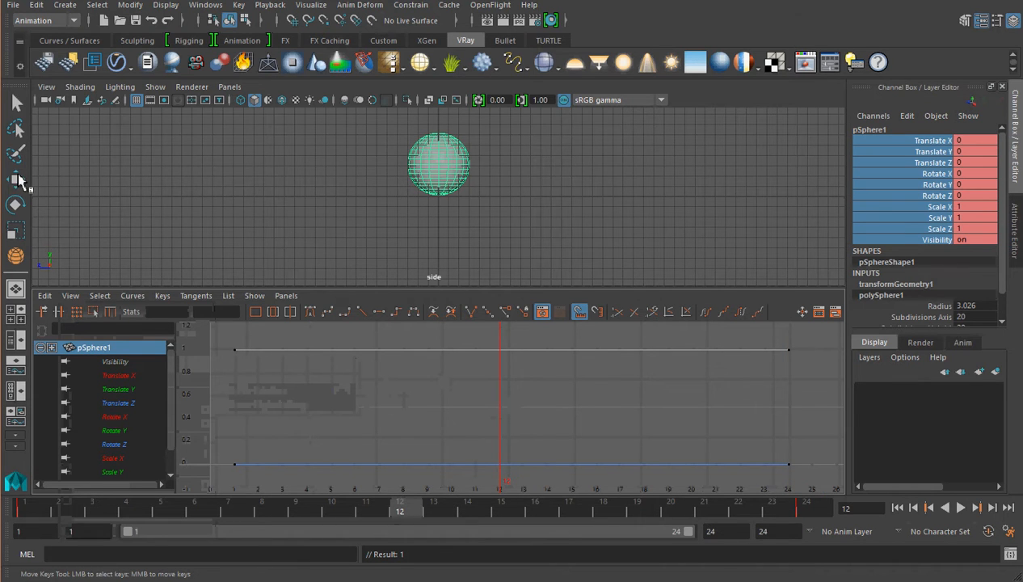
pyautogui.click(18, 181)
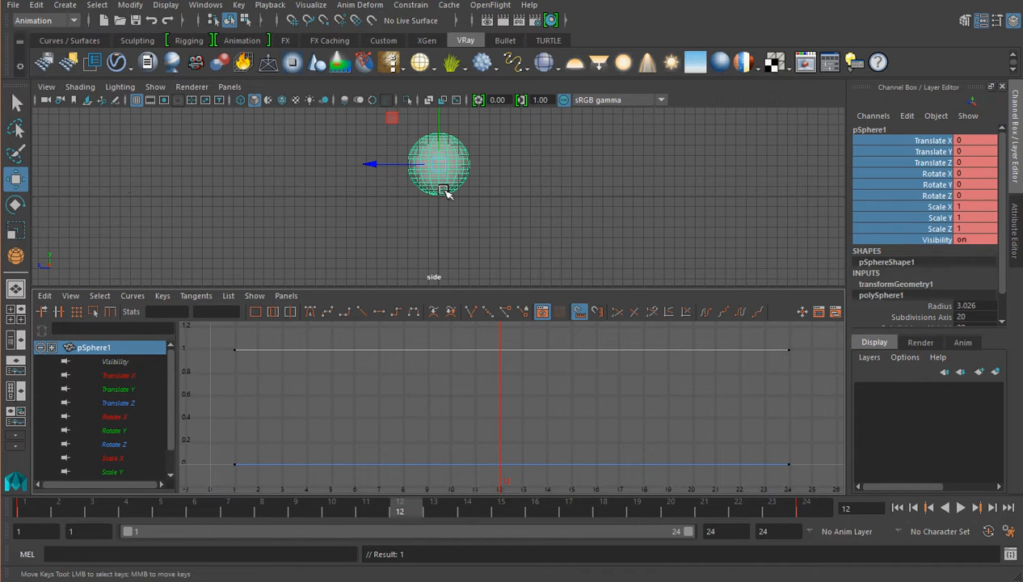
pyautogui.scroll(-3, 447, 193)
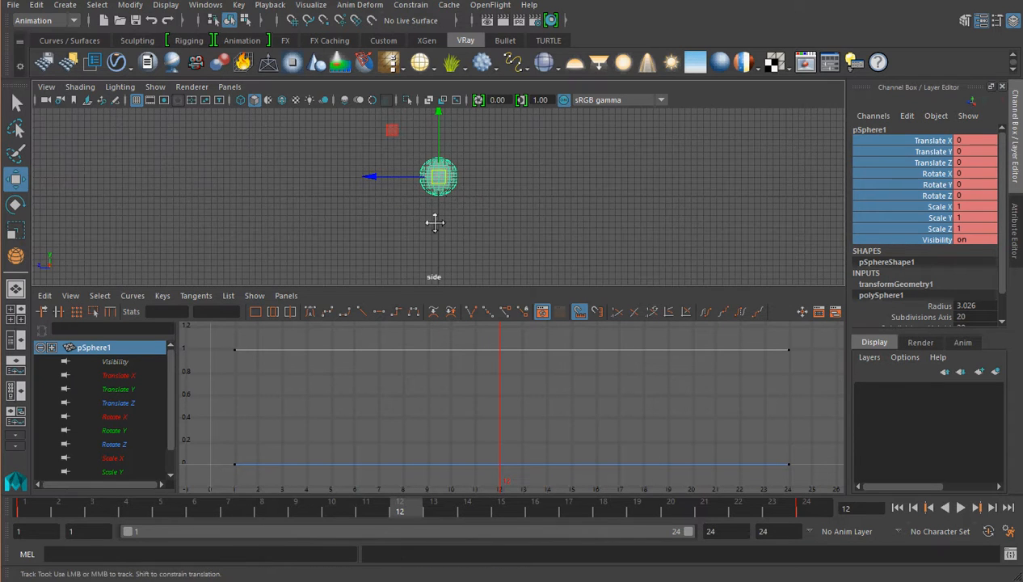
pyautogui.keyDown('alt'); pyautogui.moveTo(446, 193); pyautogui.dragTo(432, 235, button='middle'); pyautogui.keyUp('alt')
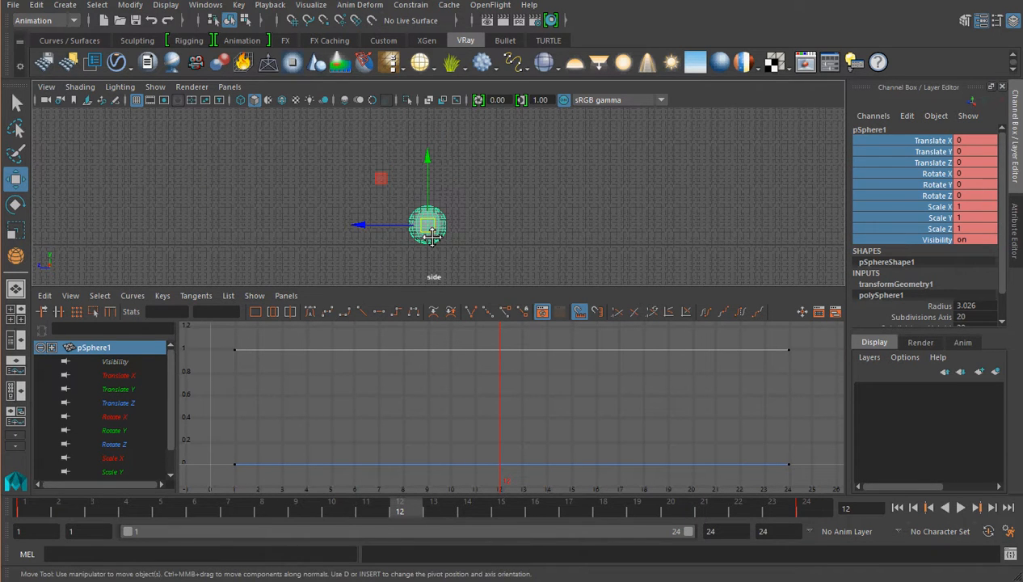
pyautogui.click(530, 6)
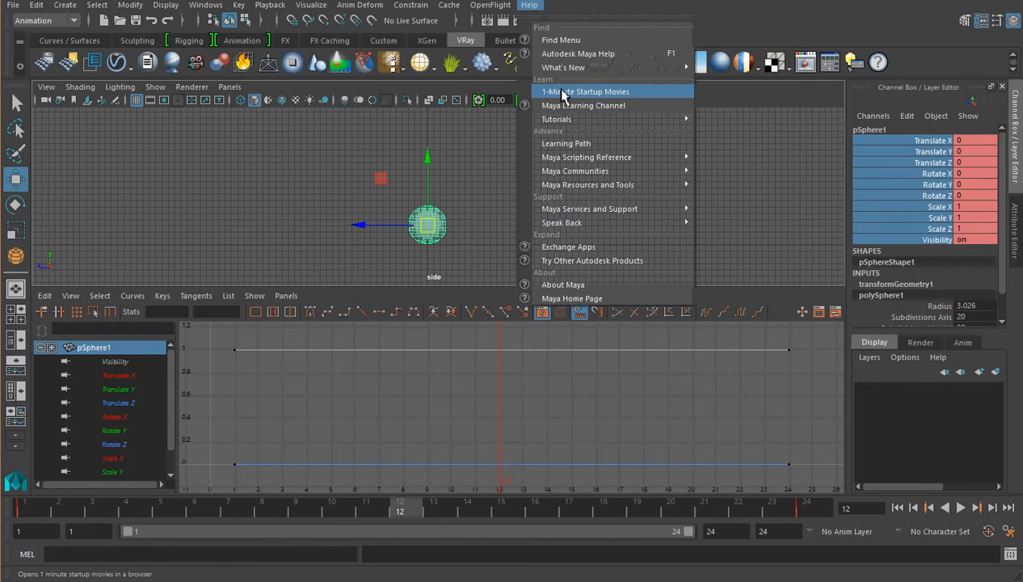
pyautogui.click(451, 153)
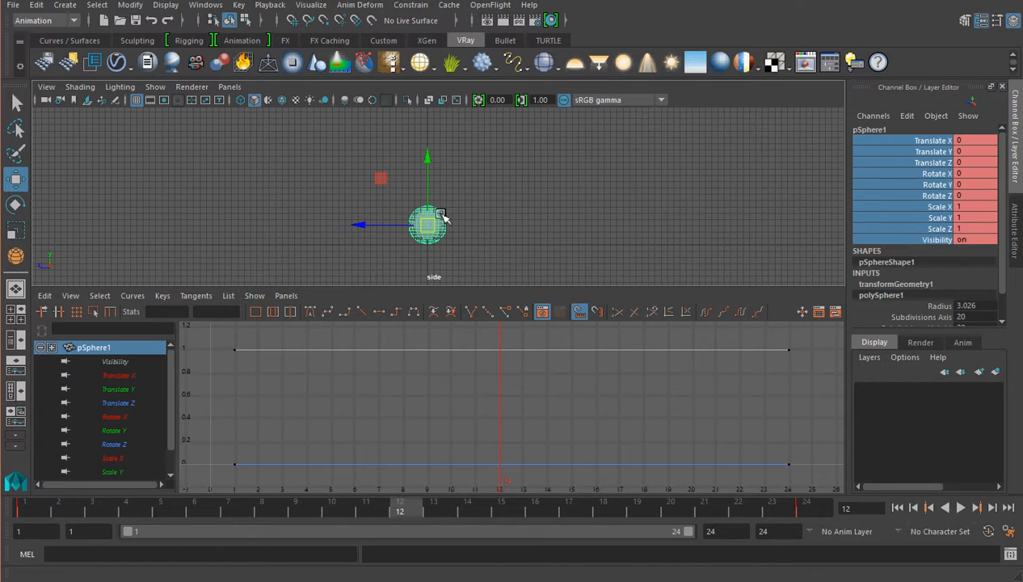
pyautogui.moveTo(429, 162); pyautogui.dragTo(437, 98)
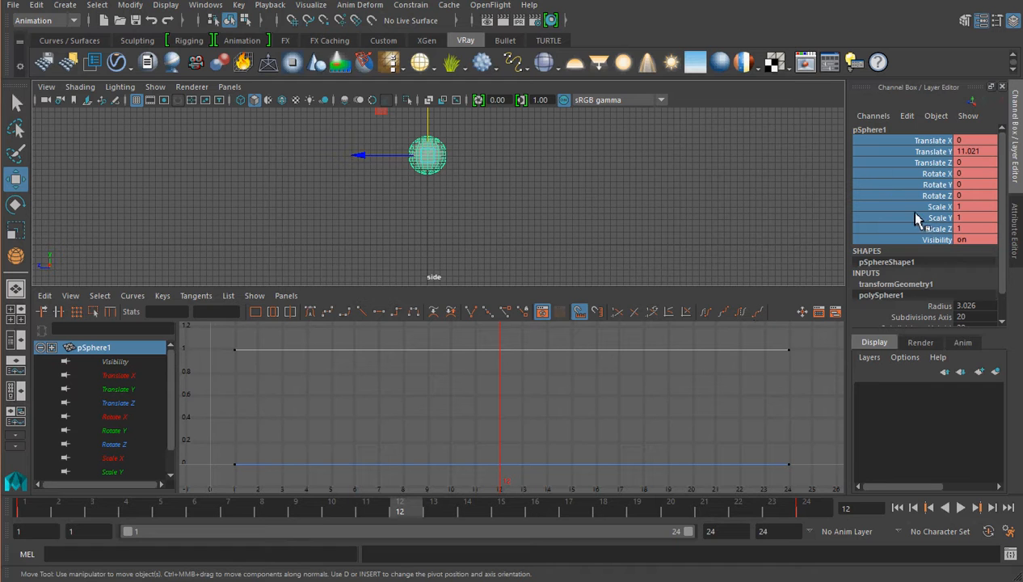
pyautogui.doubleClick(973, 152)
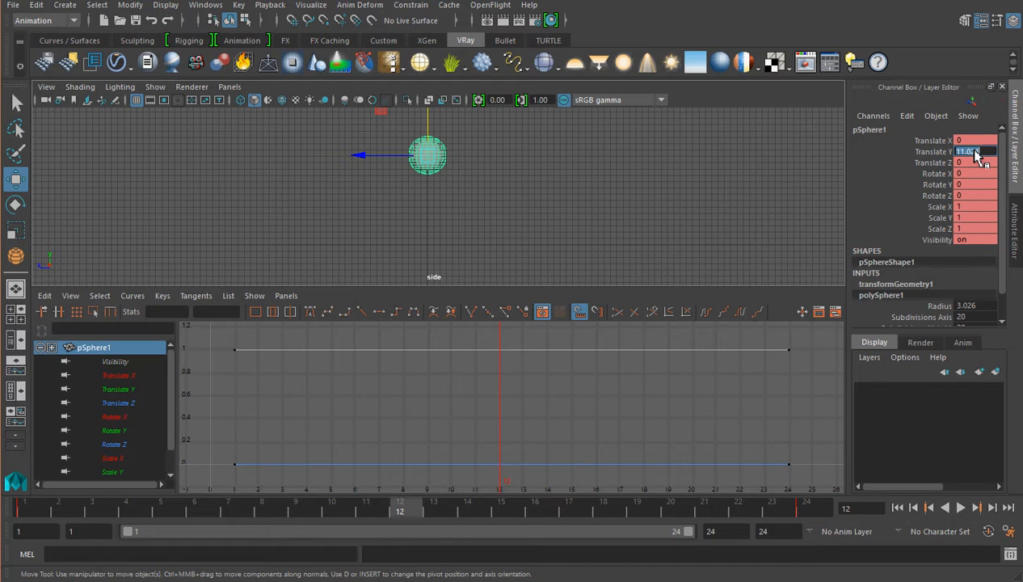
pyautogui.write('11')
# Key only the sphere's Translate Y channel at frame 12.
pyautogui.click(914, 152)
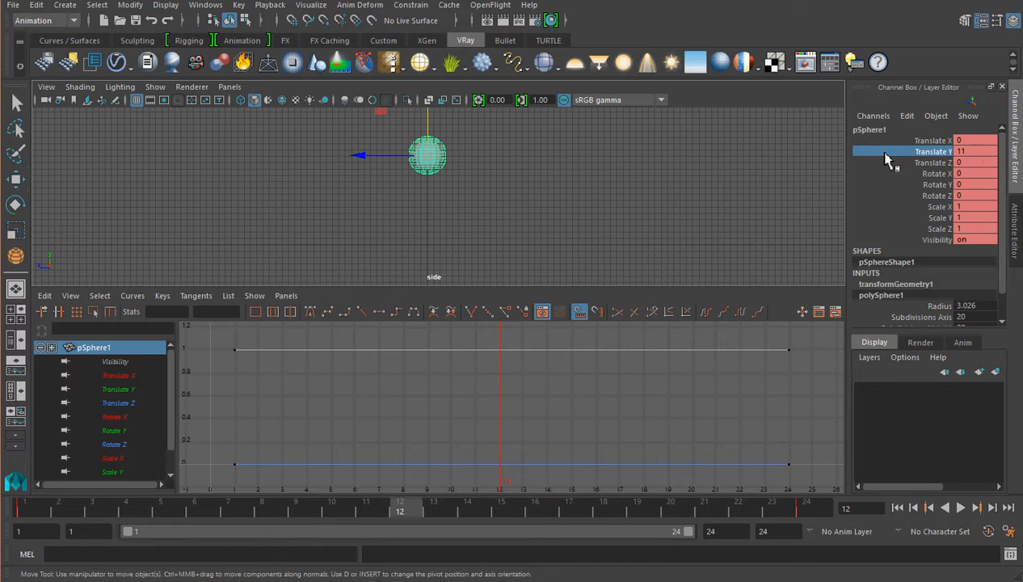
pyautogui.rightClick(886, 157)
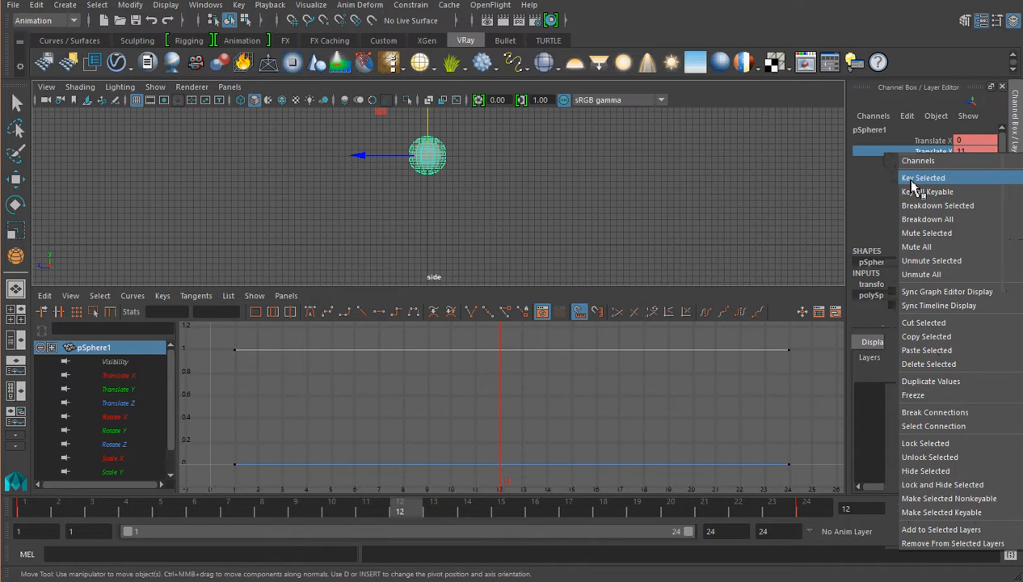
pyautogui.click(914, 179)
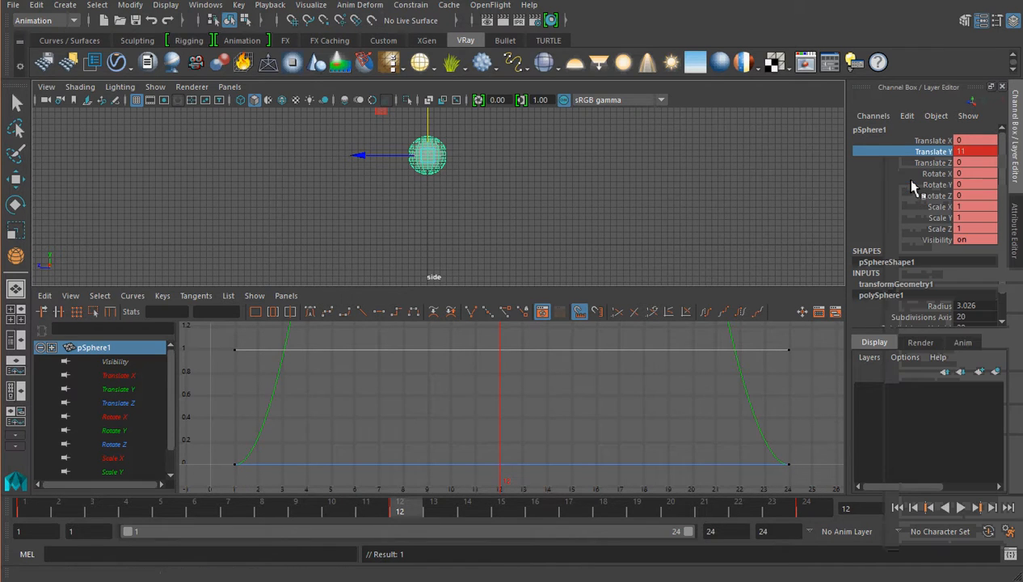
# Frame all the curves in the Graph Editor and play back the sphere's up-and-down animation.
pyautogui.click(71, 296)
pyautogui.moveTo(101, 367)
pyautogui.click(240, 380)
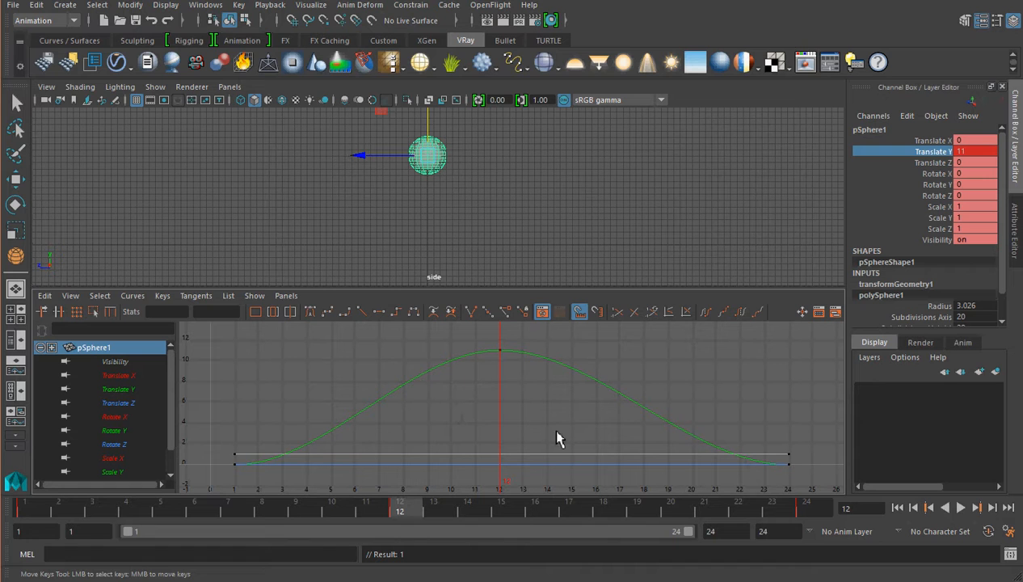
pyautogui.click(962, 508)
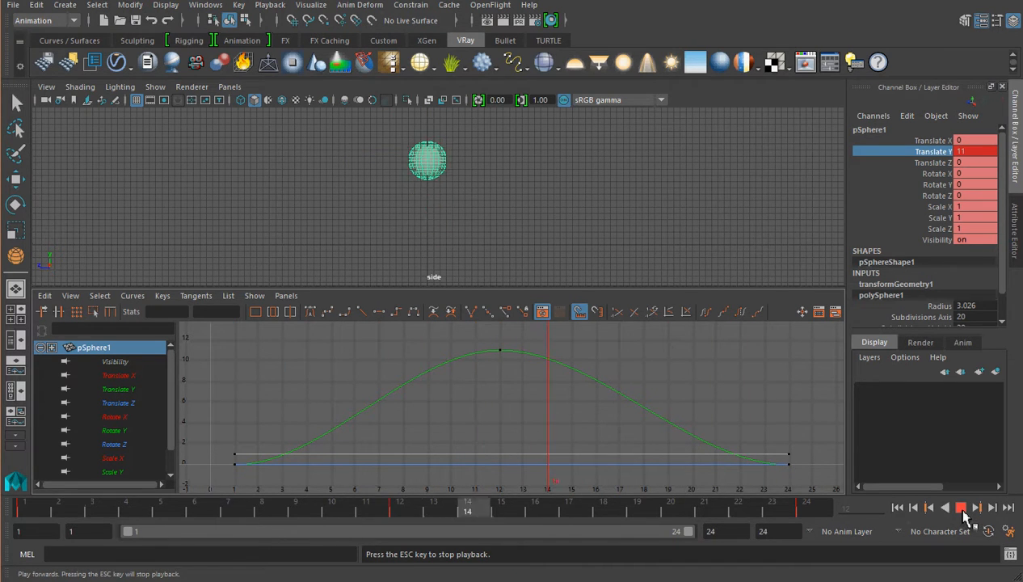
pyautogui.click(962, 509)
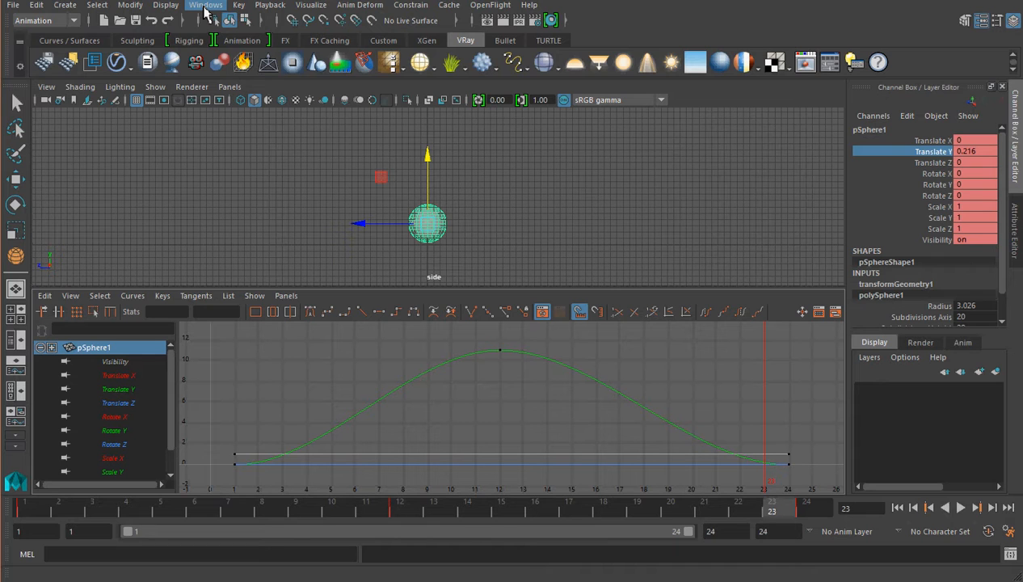
# Open the Preferences and choose Film (24 fps) as the working time unit in the general settings.
pyautogui.click(46, 22)
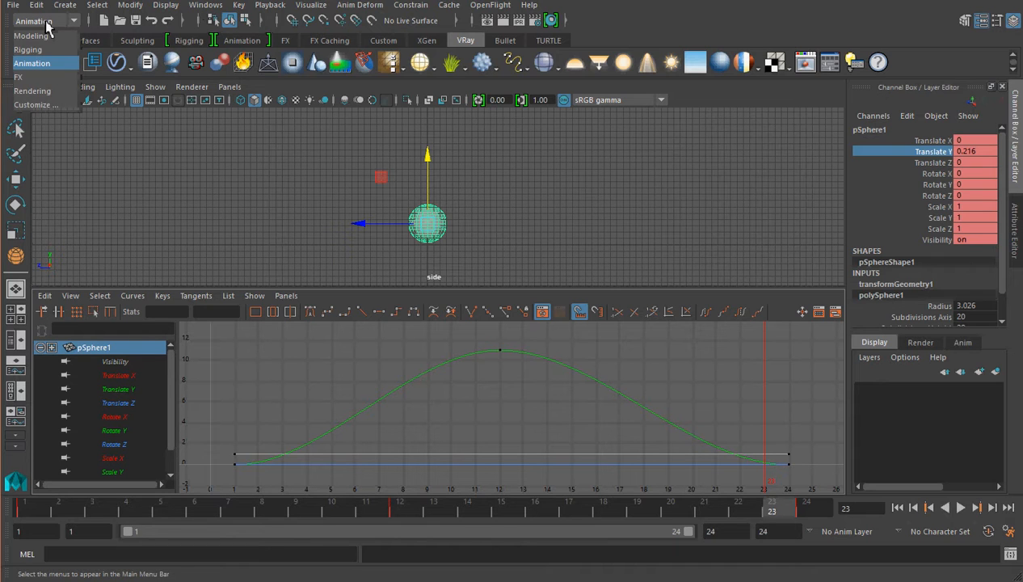
pyautogui.click(46, 23)
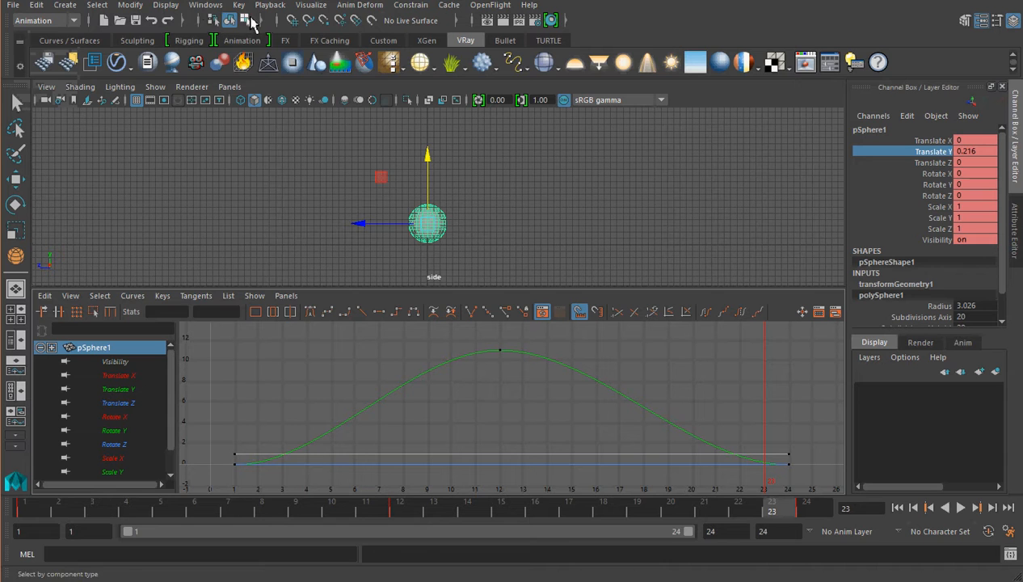
pyautogui.click(212, 7)
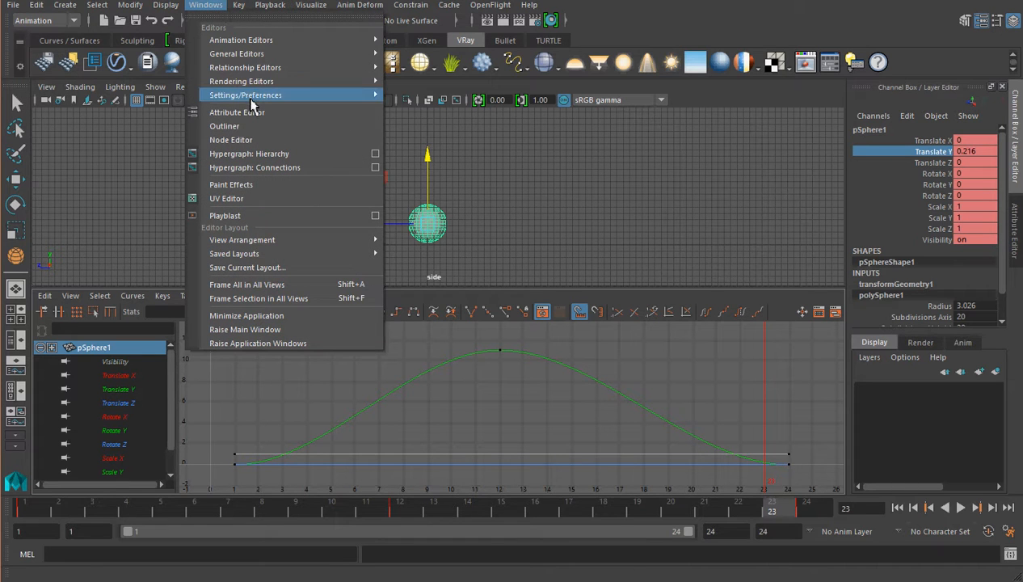
pyautogui.moveTo(248, 95)
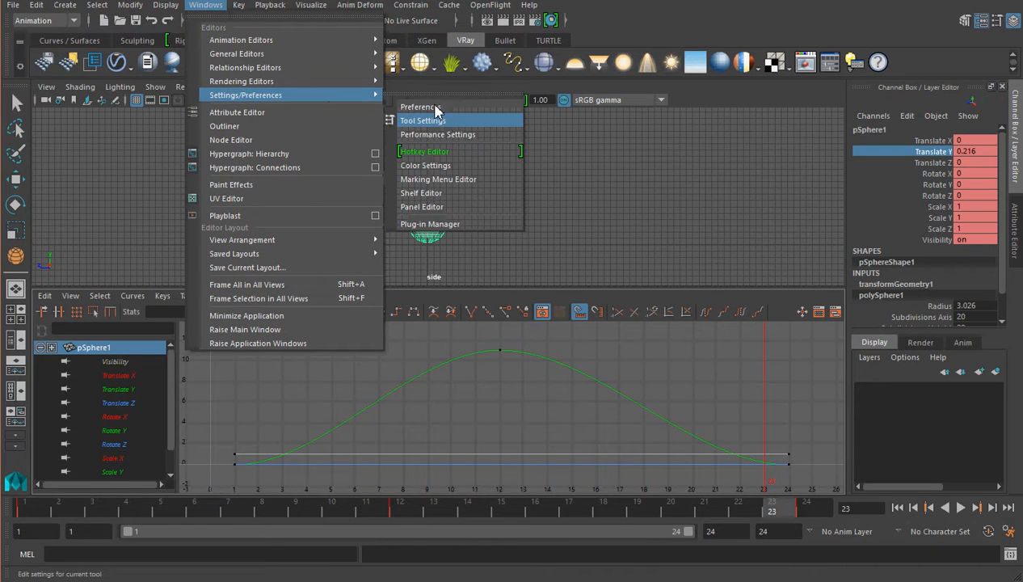
pyautogui.click(421, 107)
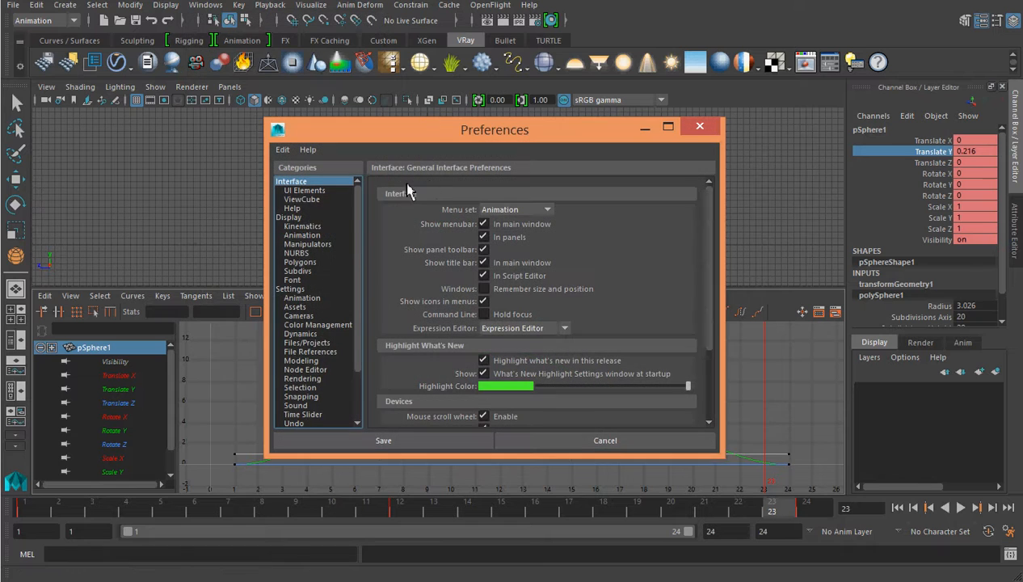
pyautogui.click(291, 289)
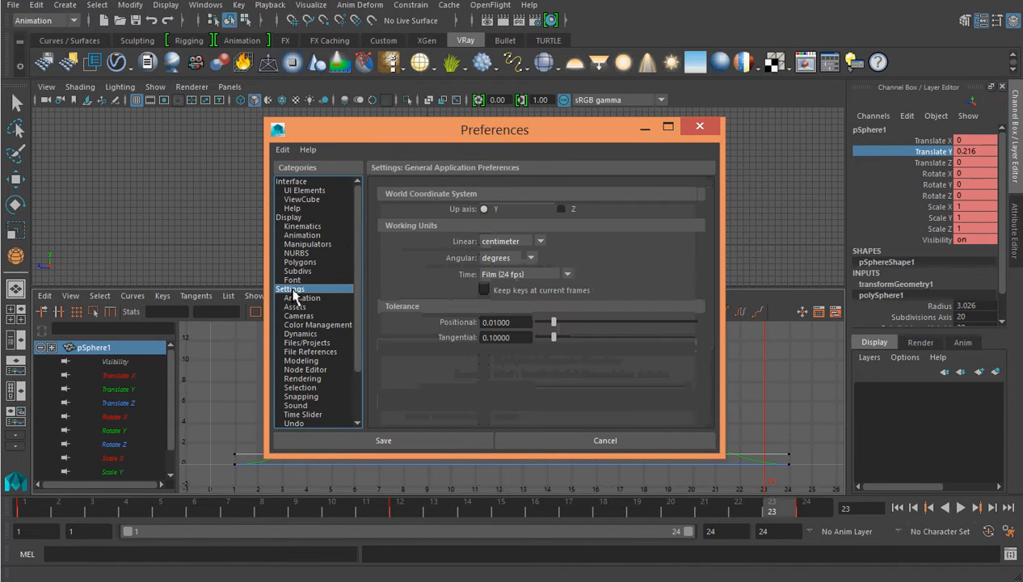
pyautogui.click(529, 275)
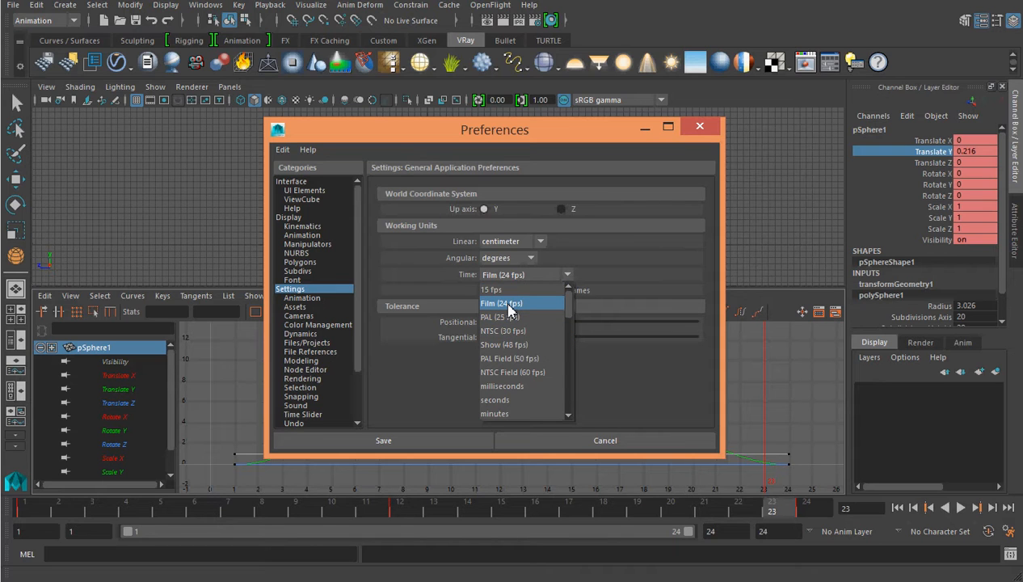
pyautogui.click(509, 307)
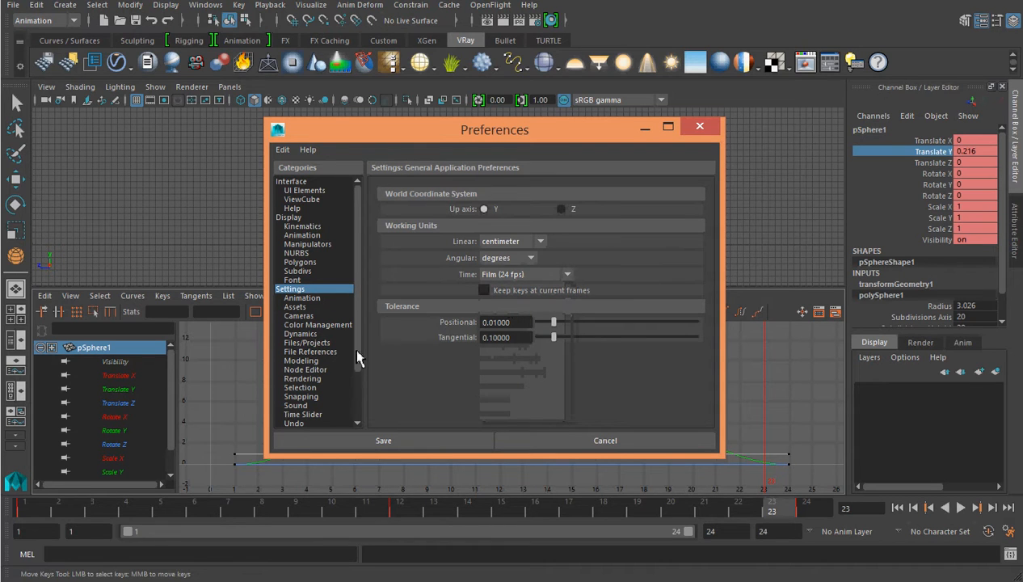
# Choose Real-time [24 fps] as the Time Slider playback speed and save the preferences.
pyautogui.click(313, 414)
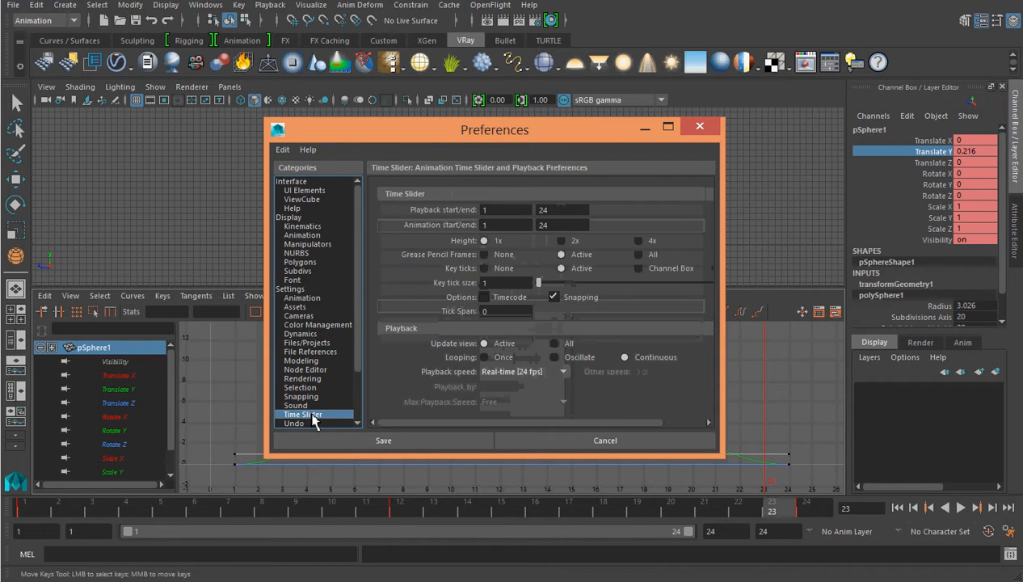
pyautogui.click(512, 373)
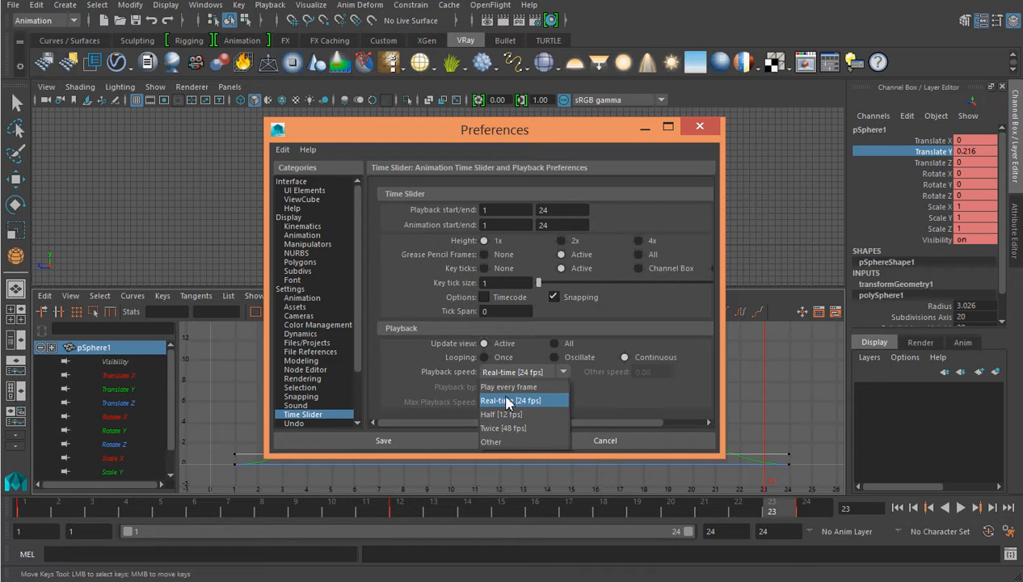
pyautogui.click(508, 402)
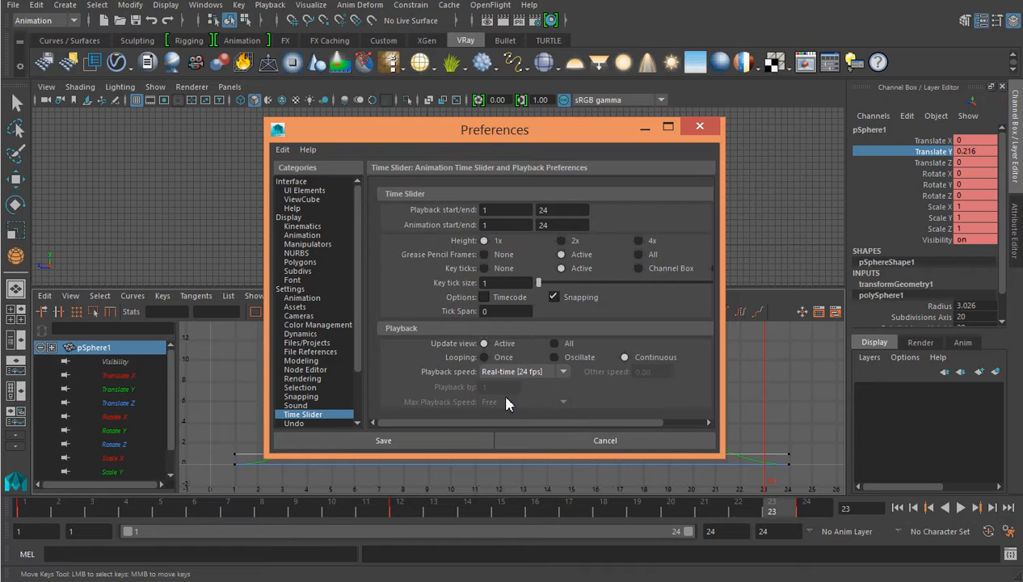
pyautogui.click(416, 441)
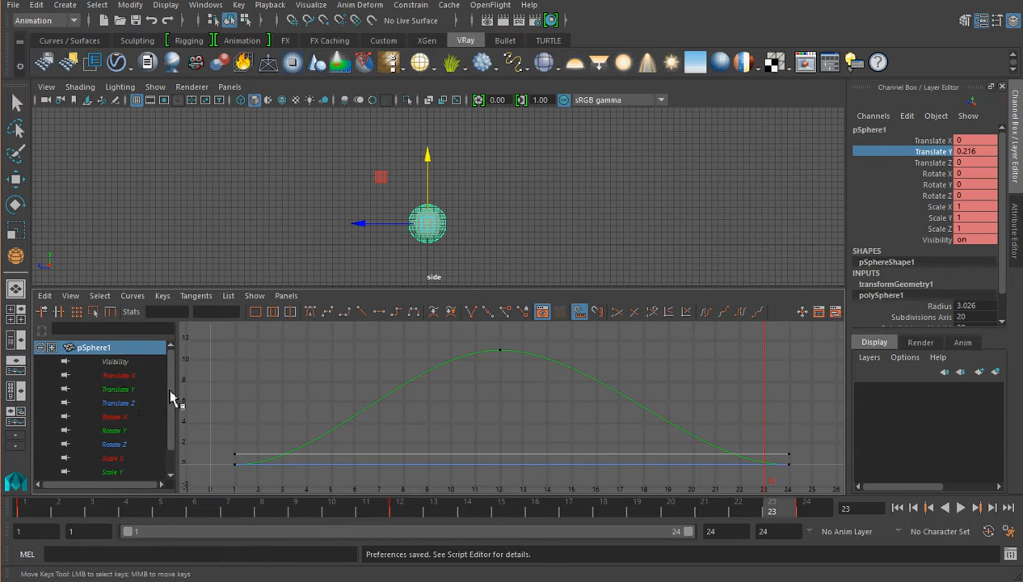
# Delete all keys on the sphere's channels from Translate Z to Scale Z in the Graph Editor.
pyautogui.moveTo(172, 399); pyautogui.dragTo(171, 445)
pyautogui.click(121, 457)
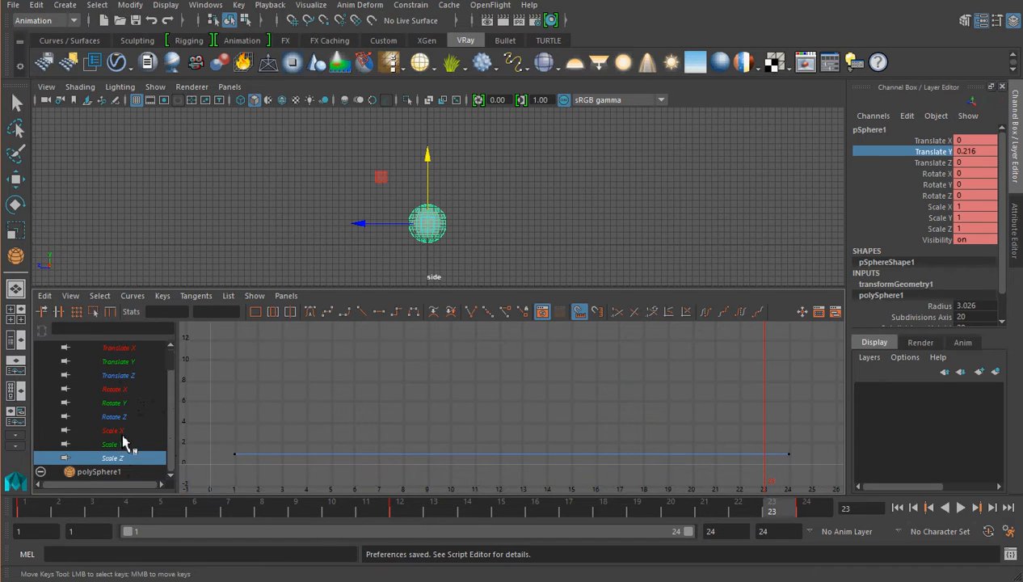
pyautogui.click(127, 376)
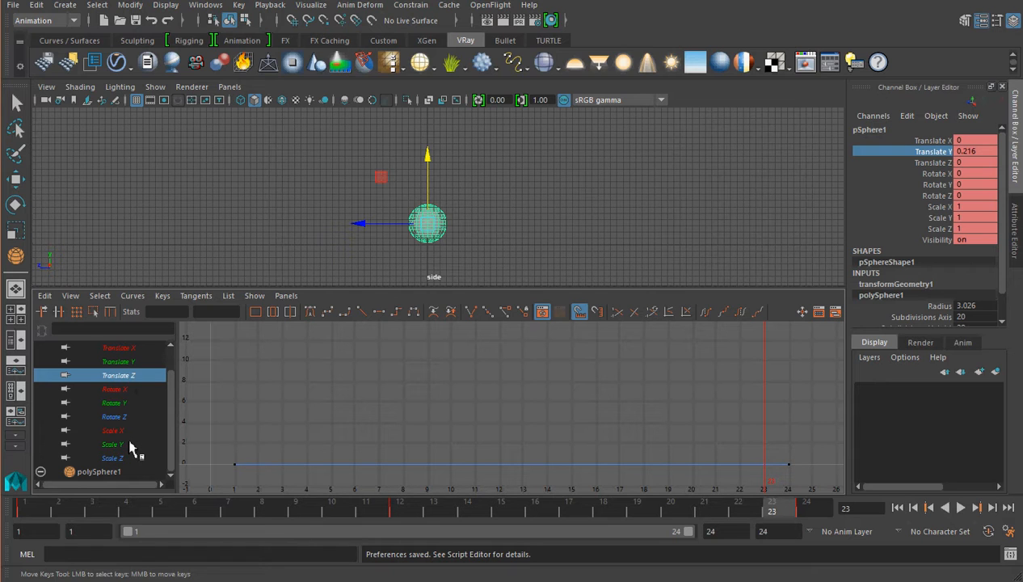
pyautogui.keyDown('shift'); pyautogui.click(128, 457); pyautogui.keyUp('shift')
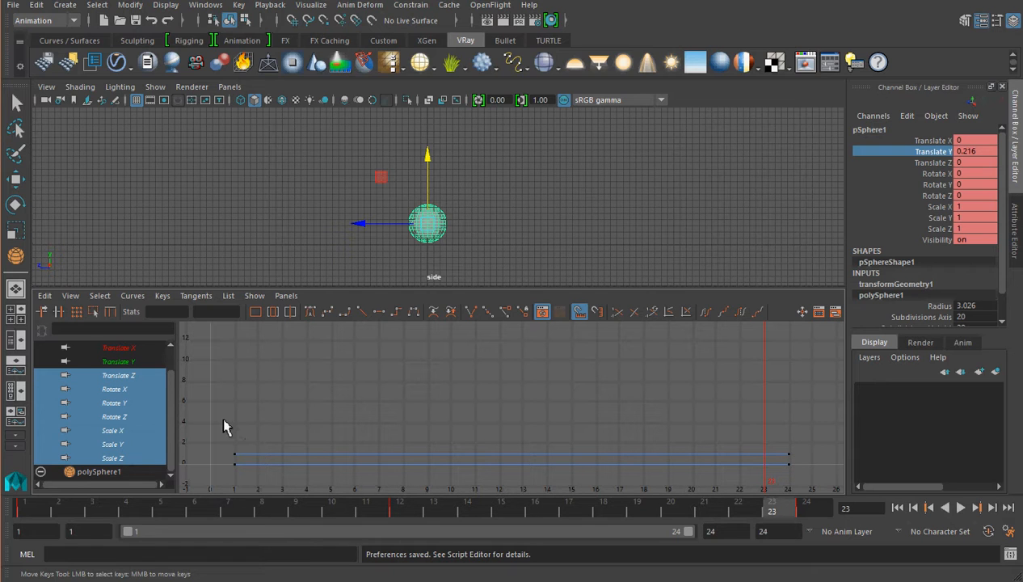
pyautogui.moveTo(223, 421); pyautogui.dragTo(819, 499)
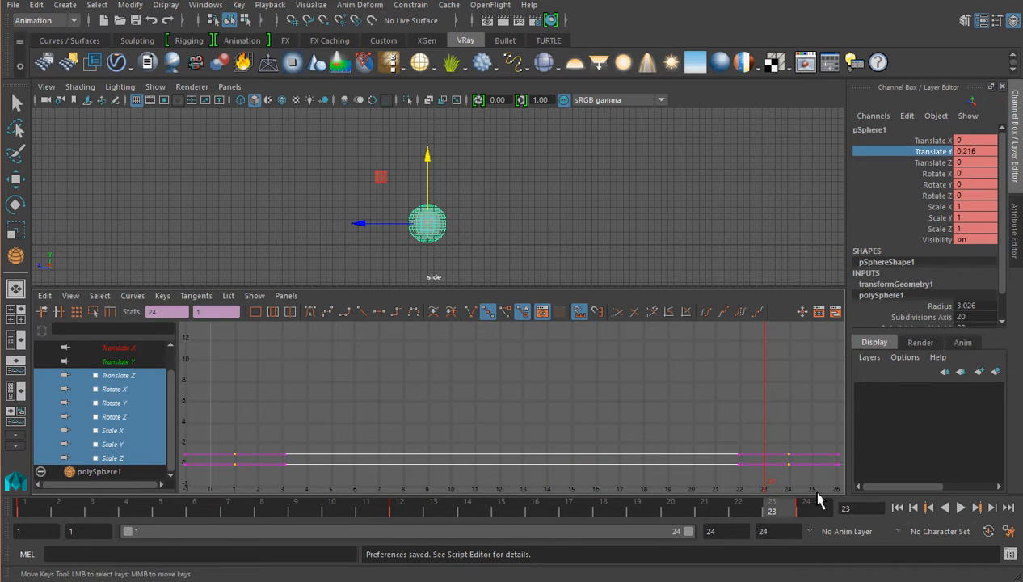
pyautogui.press('Delete')
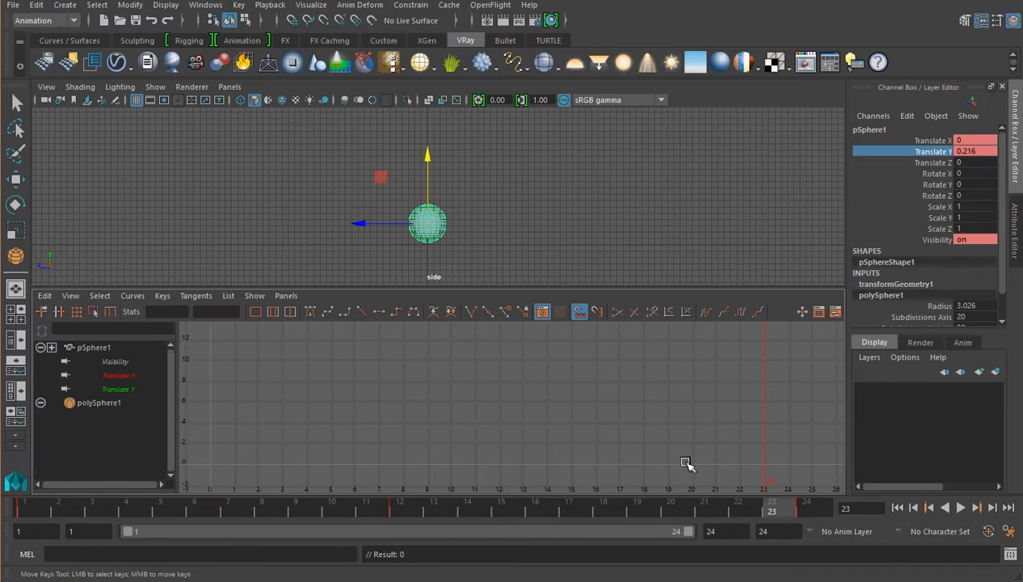
# Delete all keys on the sphere's Visibility and Translate X curves in the Graph Editor.
pyautogui.click(122, 362)
pyautogui.keyDown('ctrl'); pyautogui.click(124, 376); pyautogui.keyUp('ctrl')
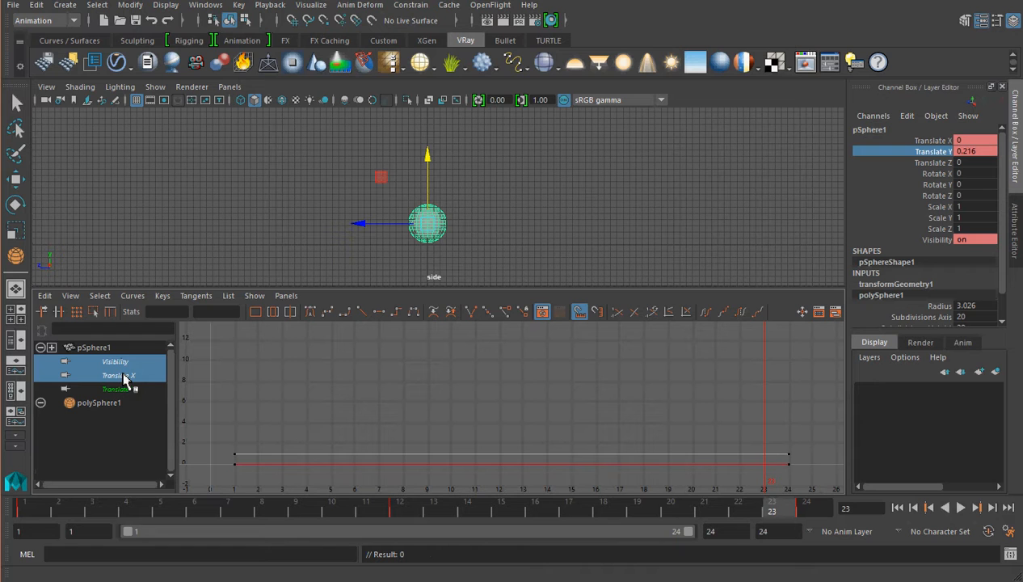
pyautogui.moveTo(210, 413); pyautogui.dragTo(829, 478)
pyautogui.press('Delete')
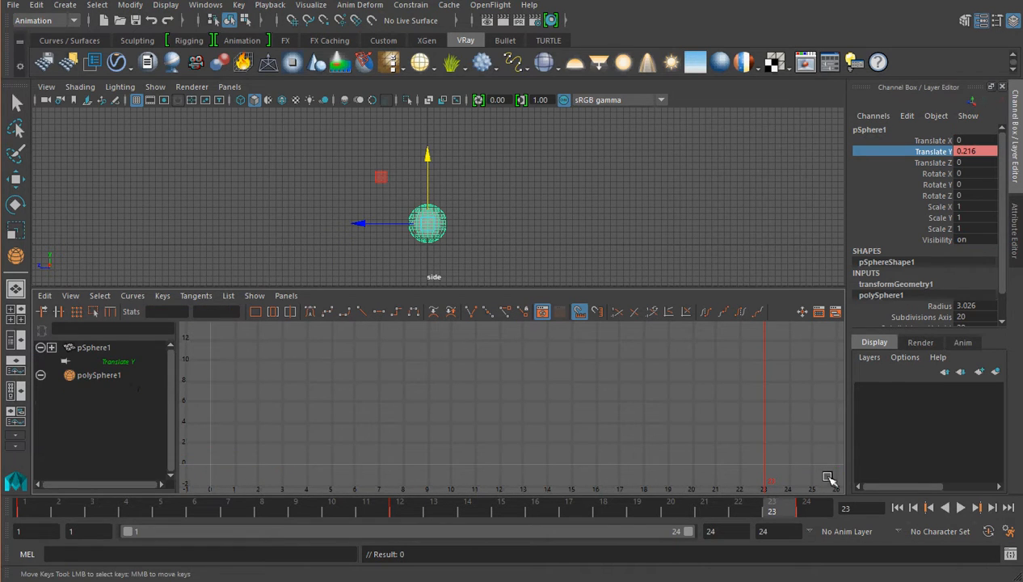
# Select all keys on the sphere's Translate Y curve in the Graph Editor and break their tangents.
pyautogui.click(121, 363)
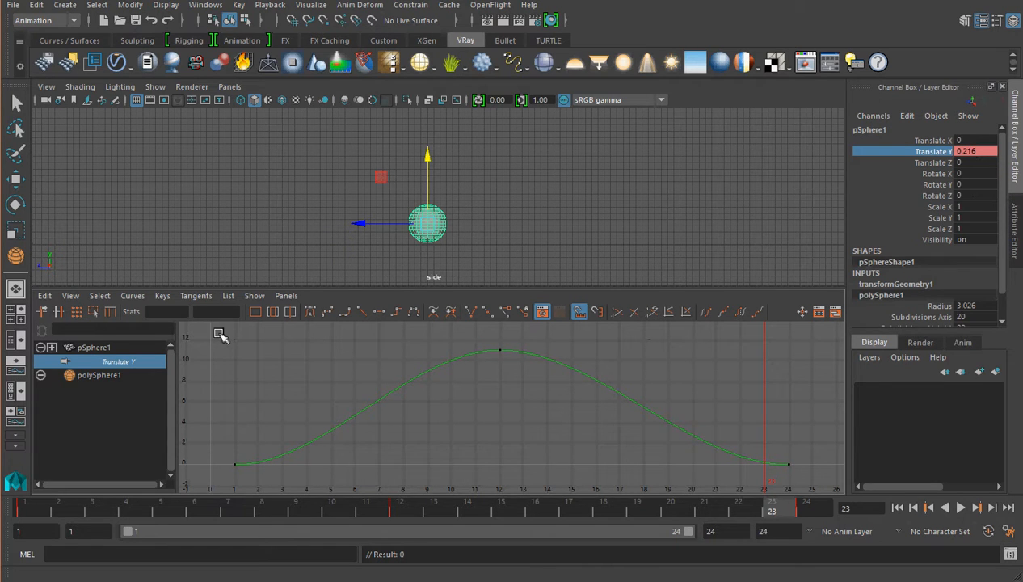
pyautogui.moveTo(362, 396); pyautogui.dragTo(740, 503)
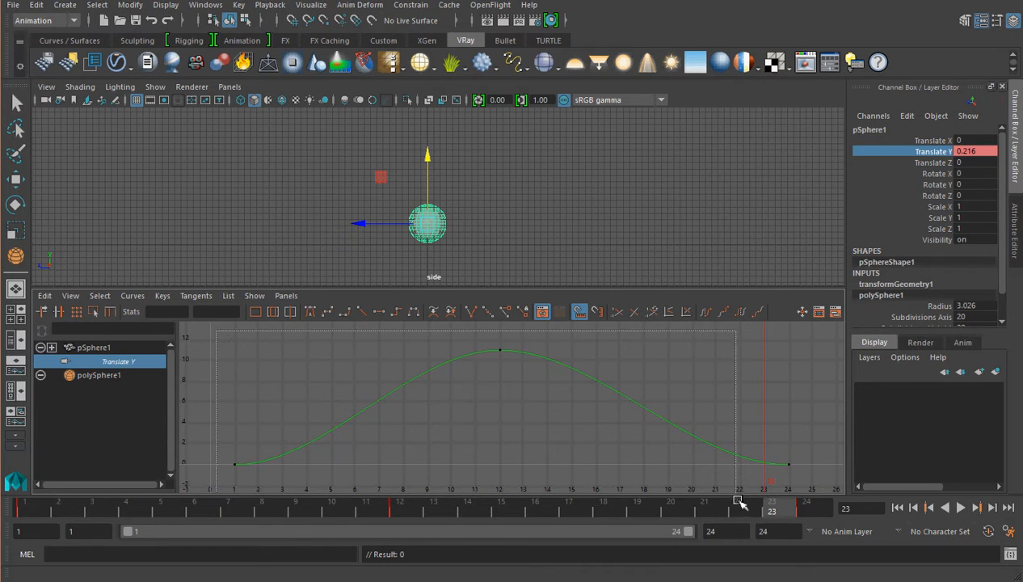
pyautogui.moveTo(805, 497); pyautogui.dragTo(808, 489)
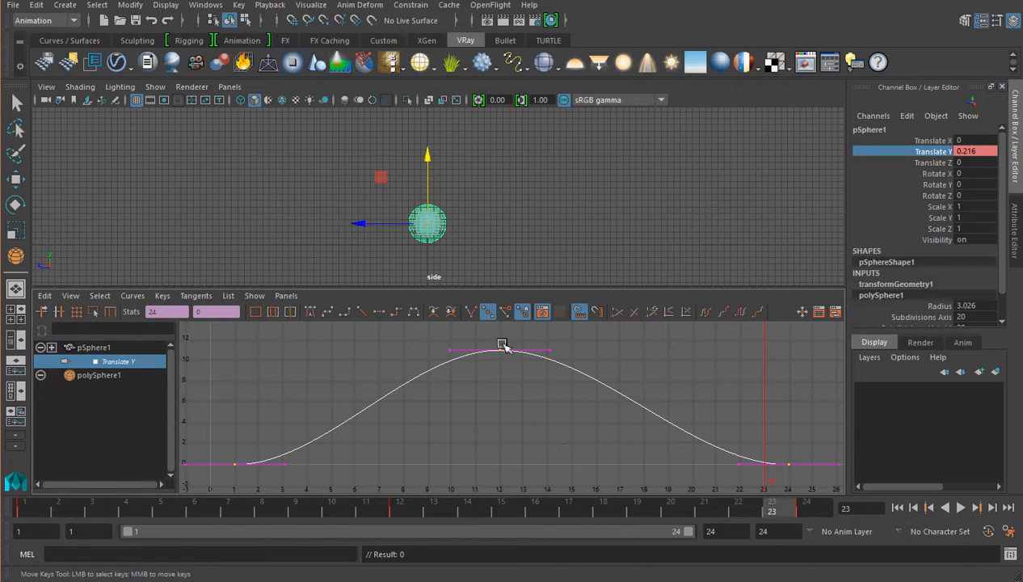
pyautogui.rightClick(506, 355)
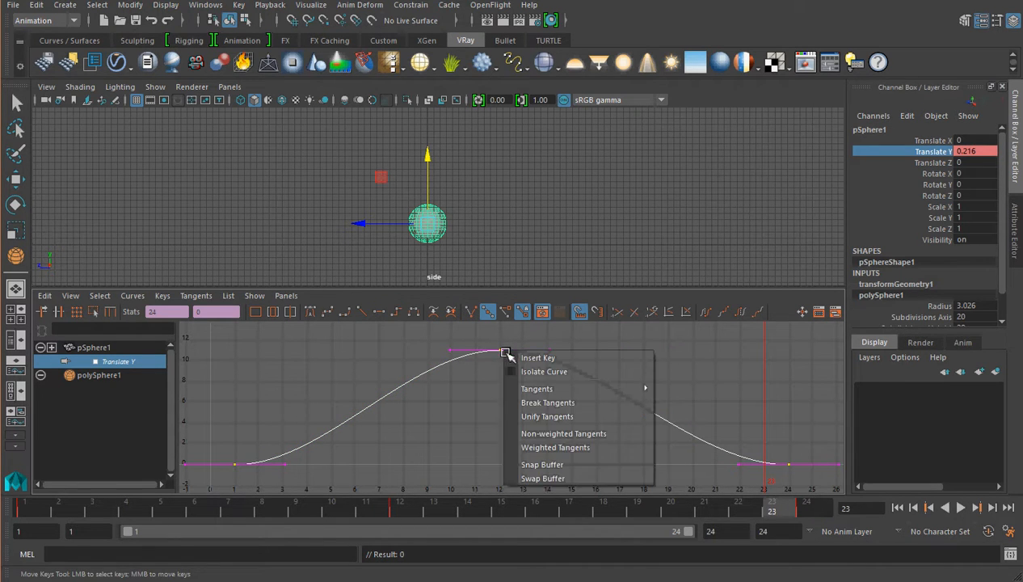
pyautogui.click(553, 402)
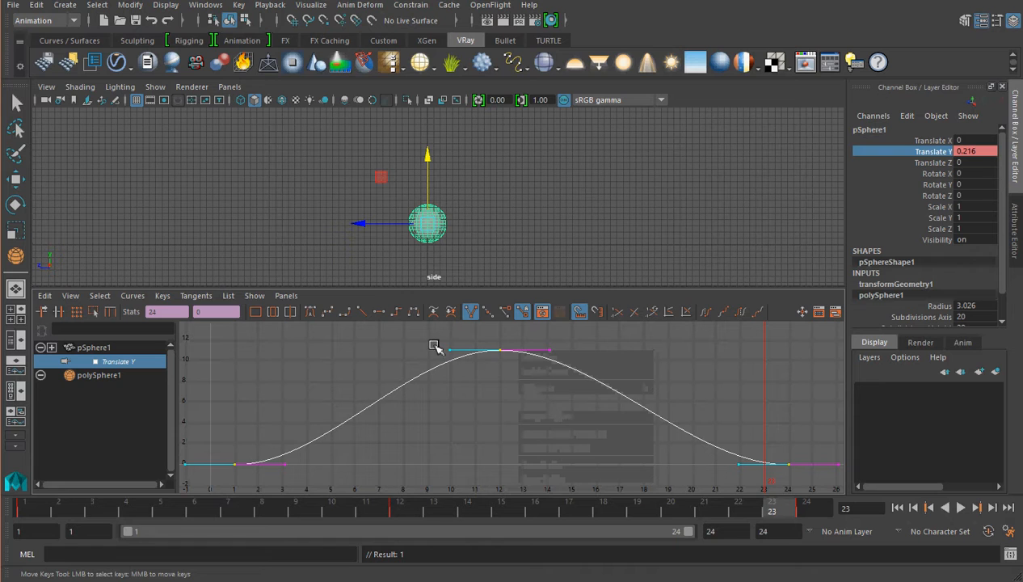
# Try tilting the incoming tangent of the frame 12 key slightly downward, and undo that edit.
pyautogui.moveTo(421, 338); pyautogui.dragTo(475, 359)
pyautogui.moveTo(451, 351)
pyautogui.mouseDown(button='middle')
pyautogui.moveTo(464, 349)
pyautogui.moveTo(457, 357)
pyautogui.mouseUp(button='middle')
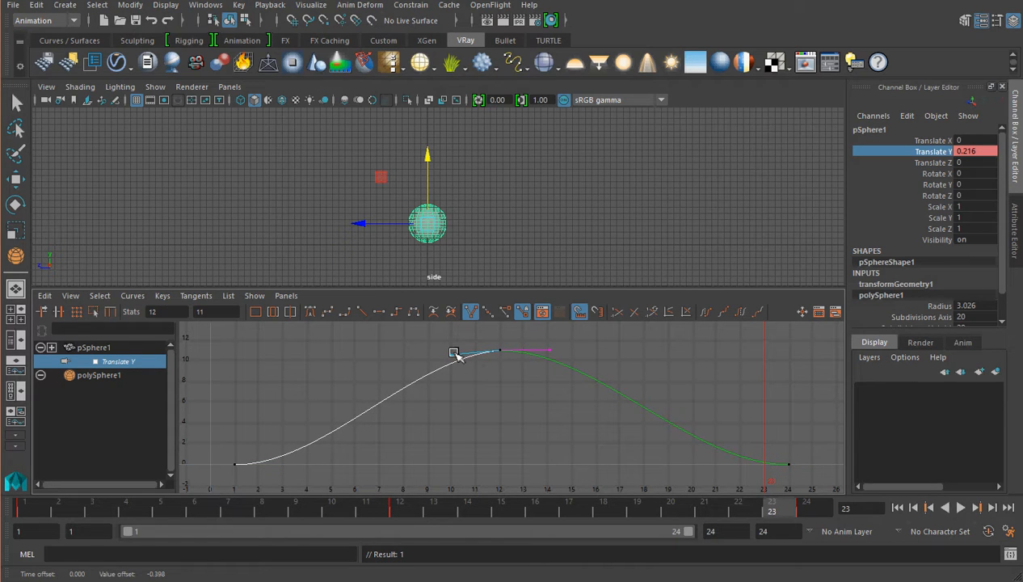
pyautogui.hotkey('ctrl', 'z')
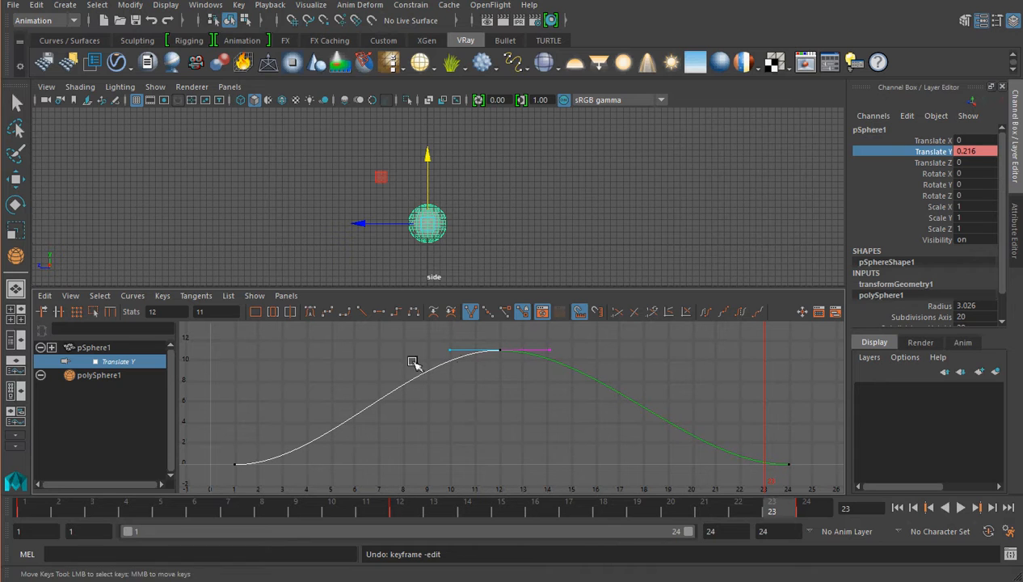
# Select all keys on the Translate Y curve, make their tangents weighted and free the tangent weight.
pyautogui.moveTo(235, 339); pyautogui.dragTo(455, 434)
pyautogui.moveTo(799, 494); pyautogui.dragTo(808, 496)
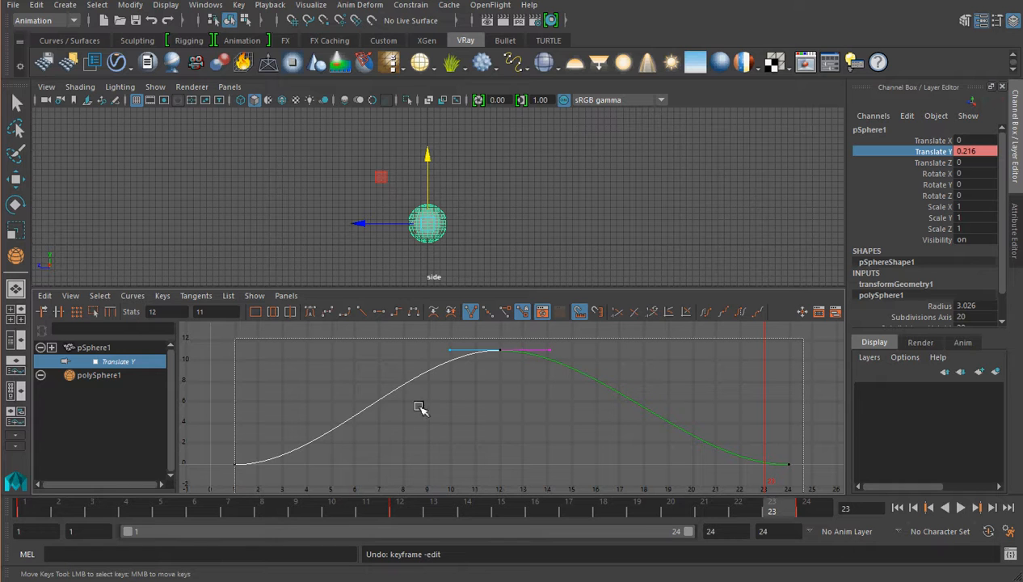
pyautogui.moveTo(207, 325); pyautogui.dragTo(841, 498)
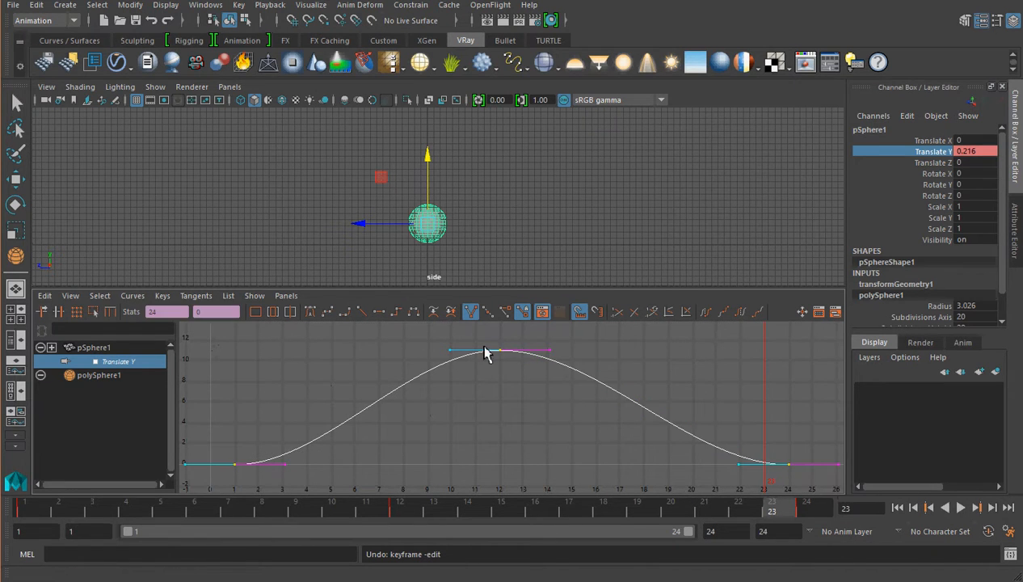
pyautogui.rightClick(504, 356)
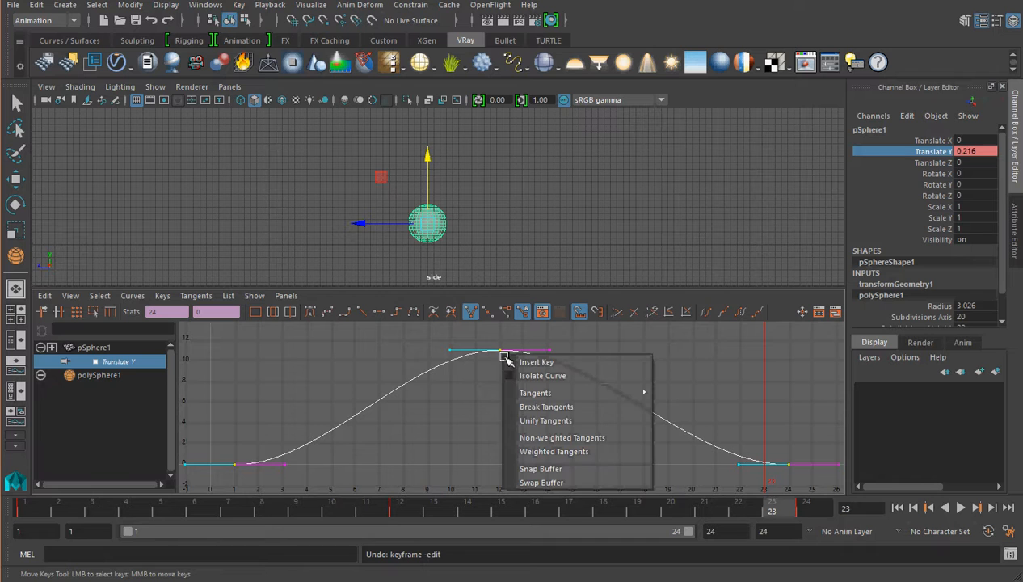
pyautogui.click(540, 451)
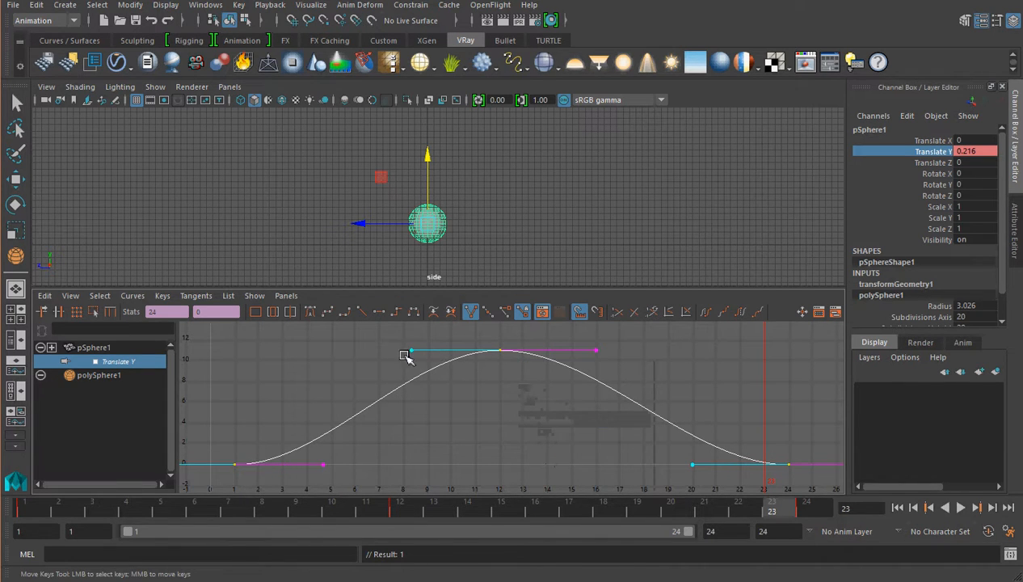
pyautogui.rightClick(506, 352)
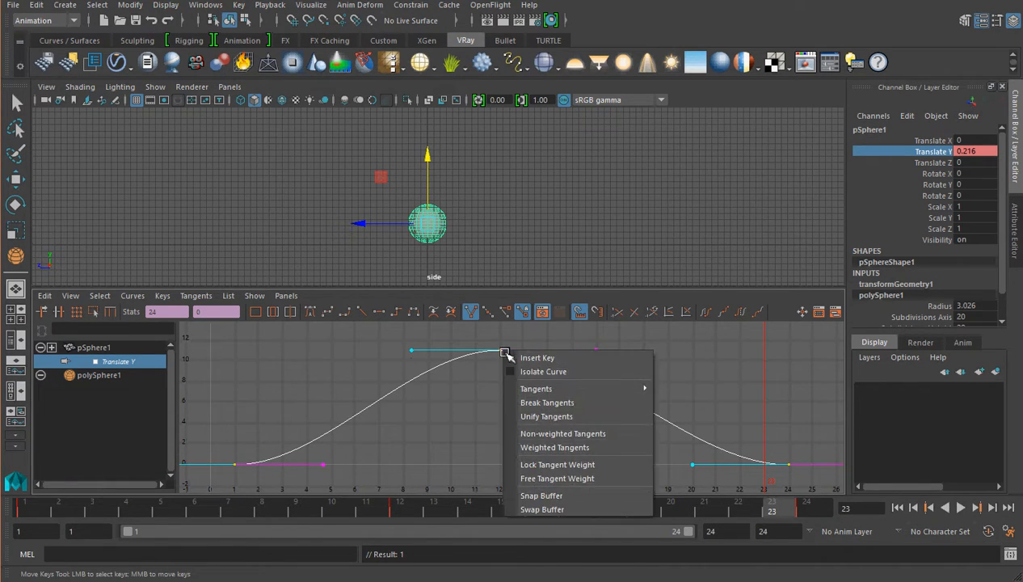
pyautogui.click(566, 479)
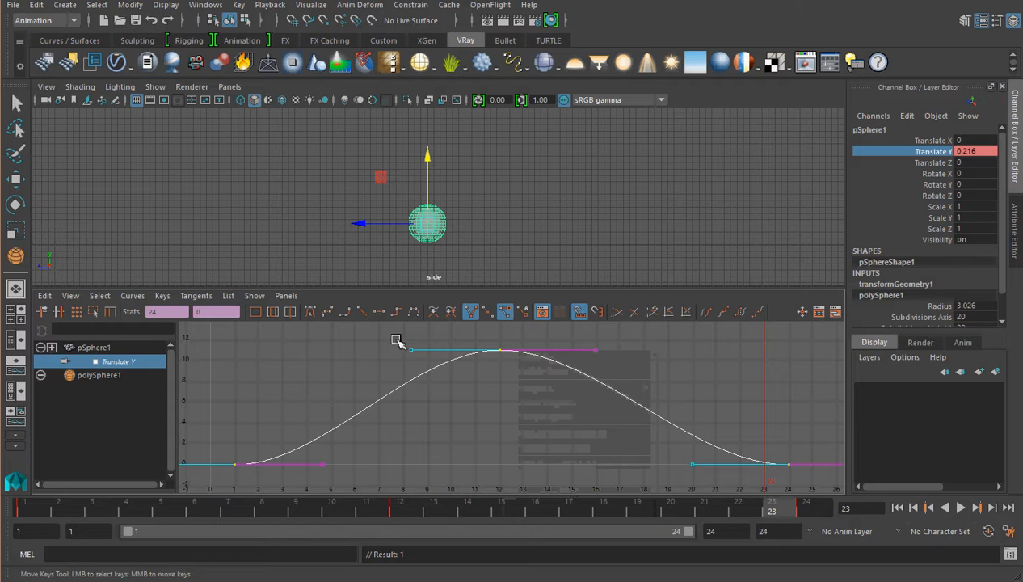
# Raise the outgoing tangent at frame 1 and the incoming tangent at frame 24 to round the Translate Y curve into an arc, and preview the playback.
pyautogui.click(323, 464)
pyautogui.moveTo(334, 469); pyautogui.dragTo(331, 371)
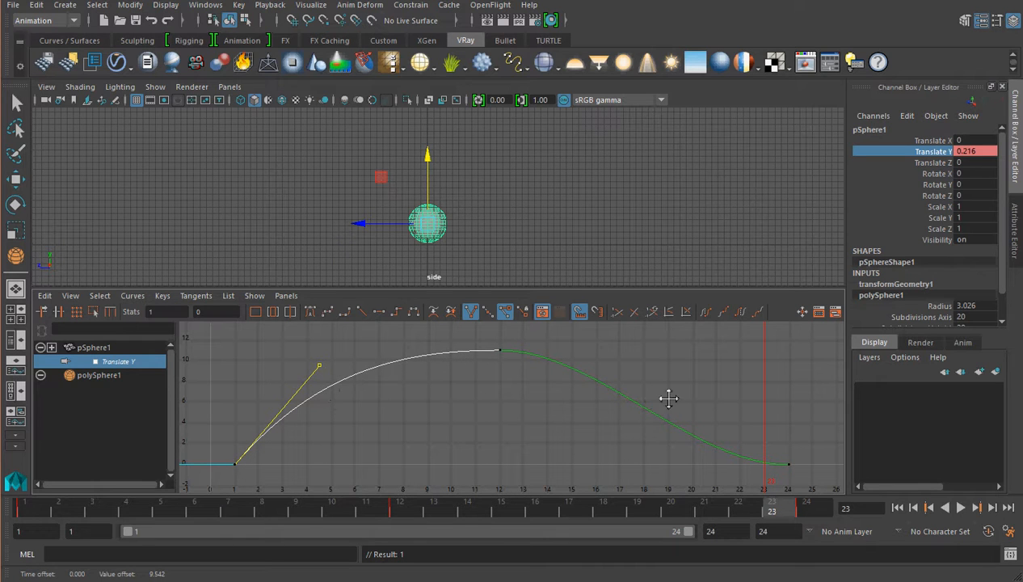
pyautogui.moveTo(662, 394); pyautogui.dragTo(828, 503)
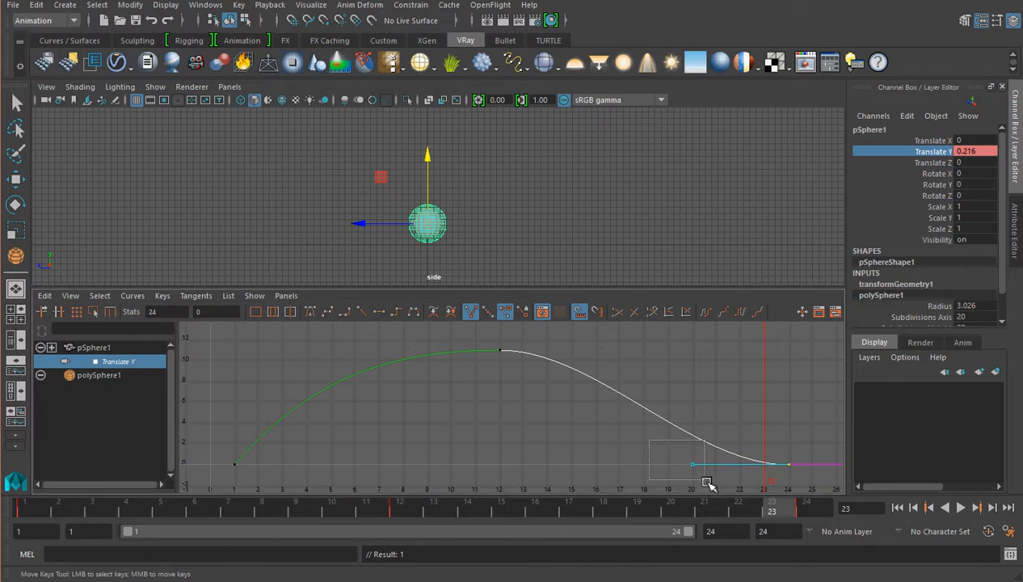
pyautogui.moveTo(692, 466); pyautogui.dragTo(690, 361)
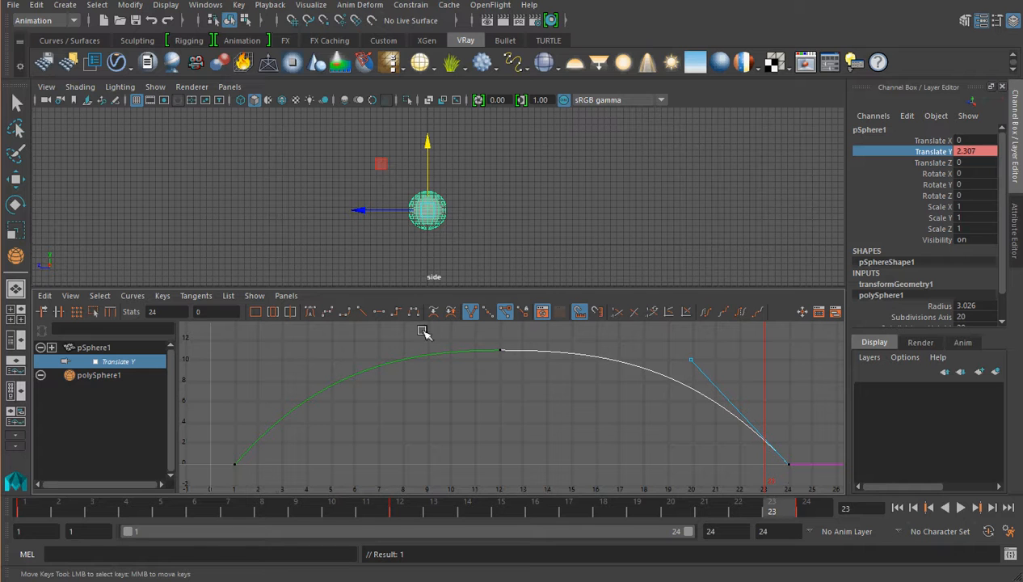
pyautogui.click(961, 509)
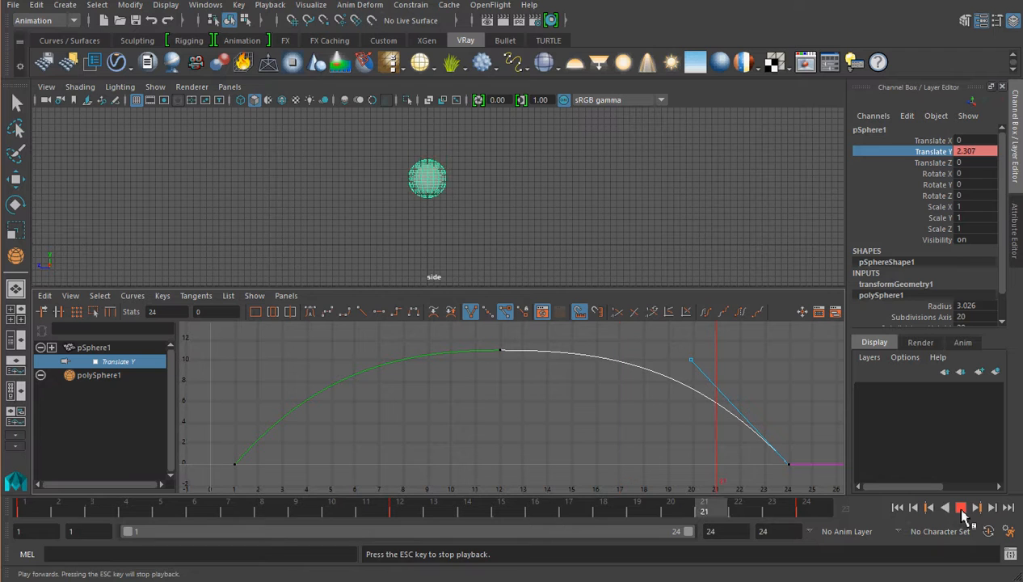
pyautogui.click(961, 509)
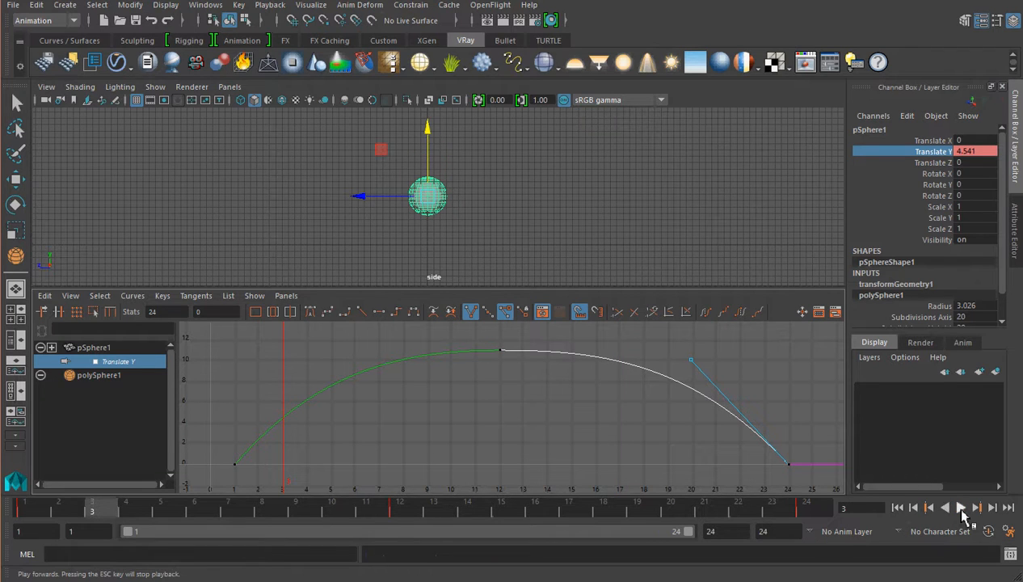